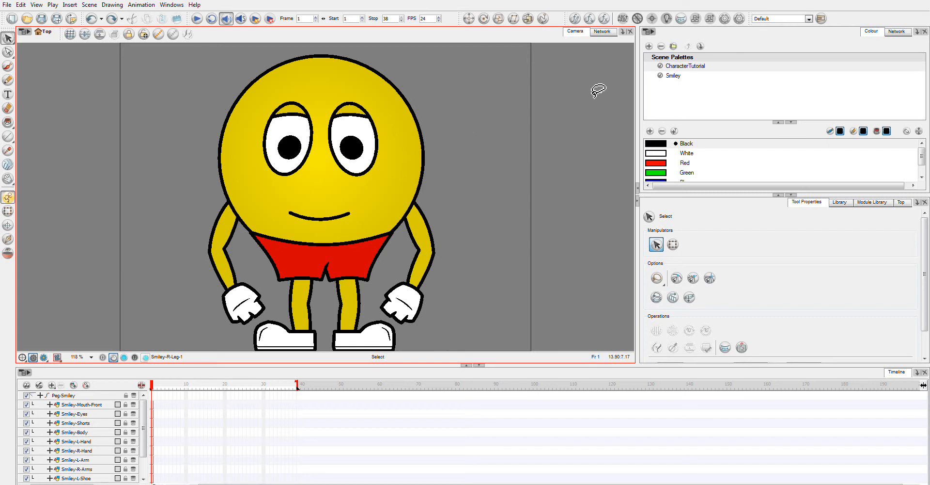
- In the Network view, select all nodes and arrange them with Order Network Up using the default spacing
left_click(603, 31)
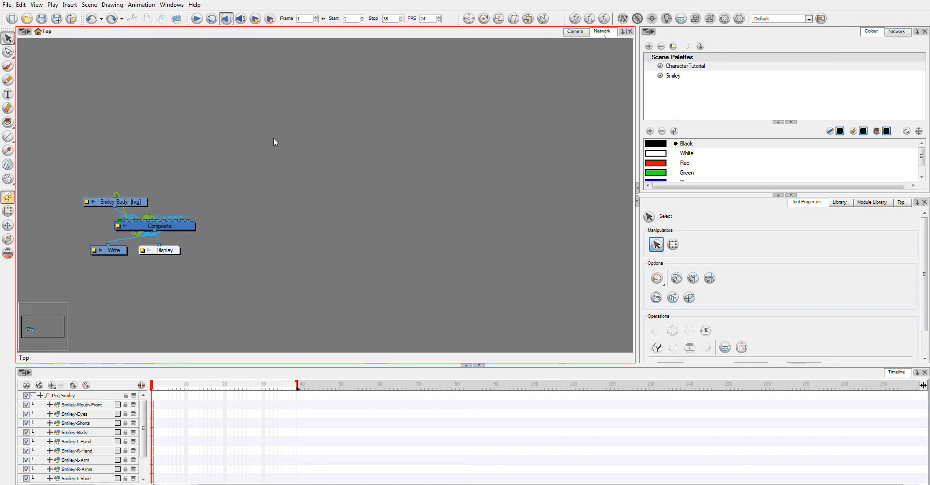
left_click_drag(277, 248, 458, 224)
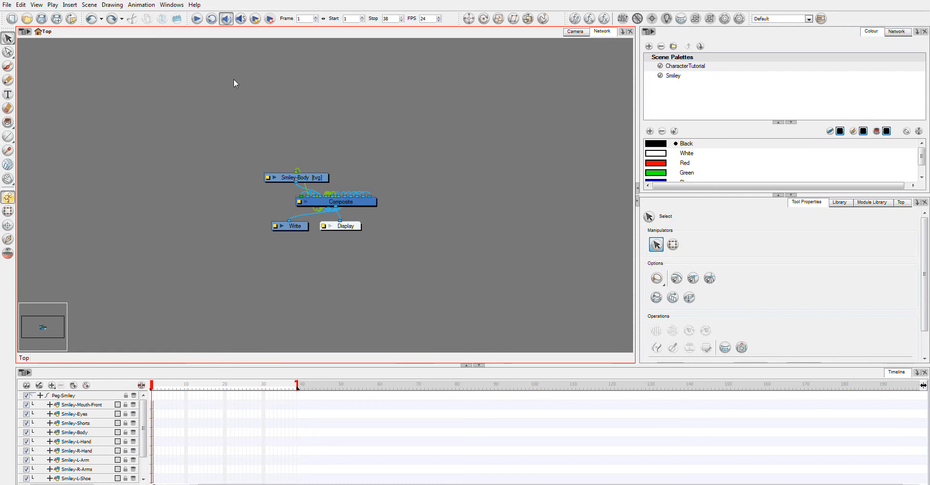
left_click_drag(224, 93, 420, 330)
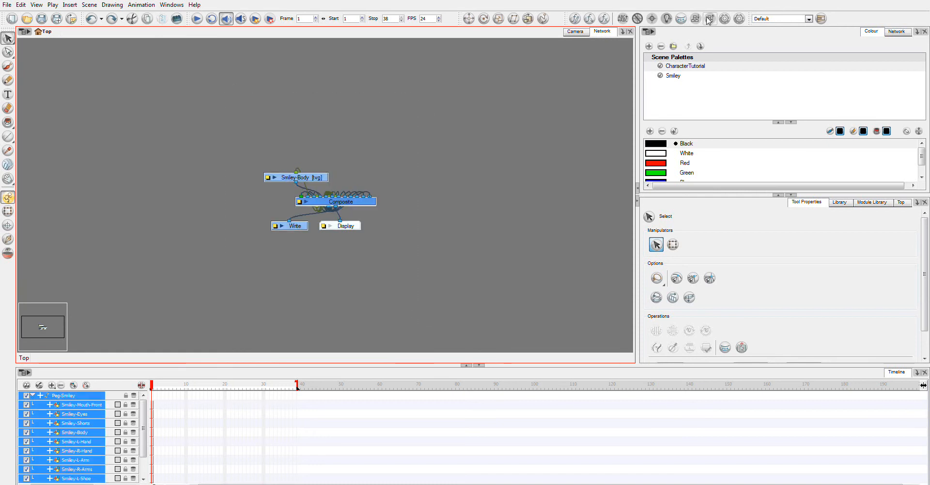
right_click(861, 21)
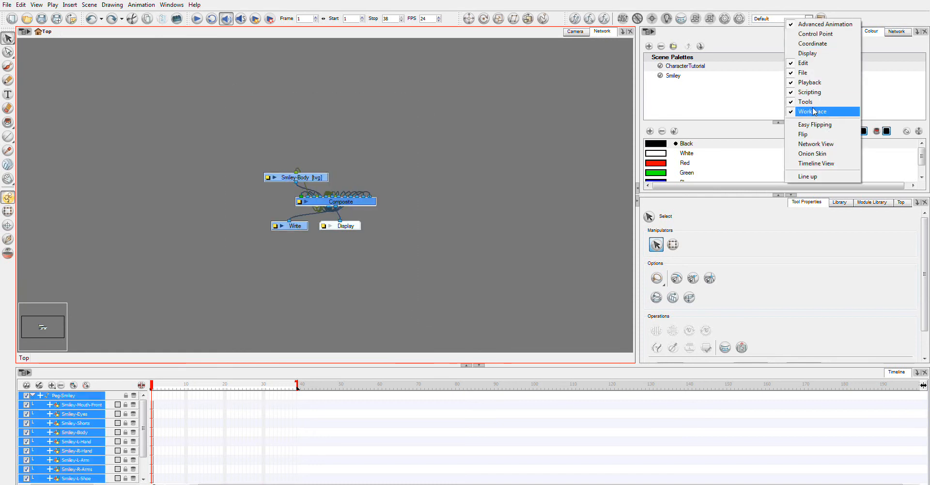
left_click(699, 1)
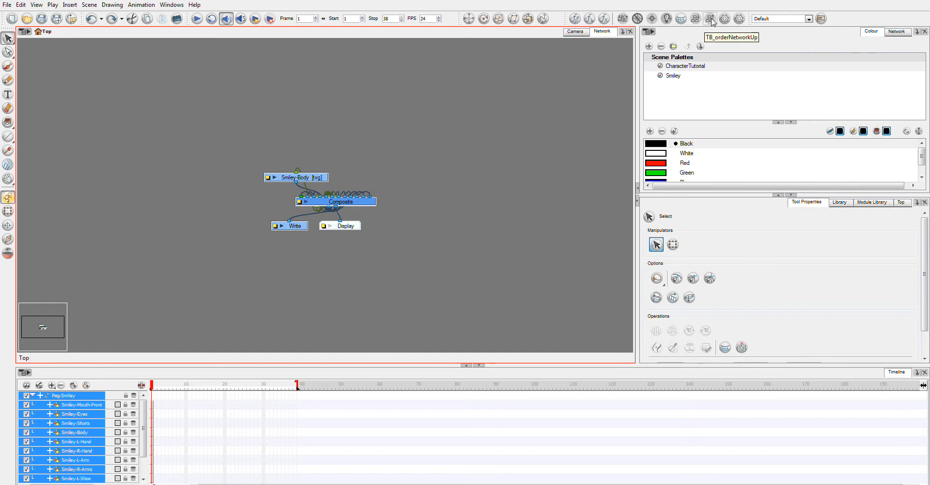
left_click(696, 19)
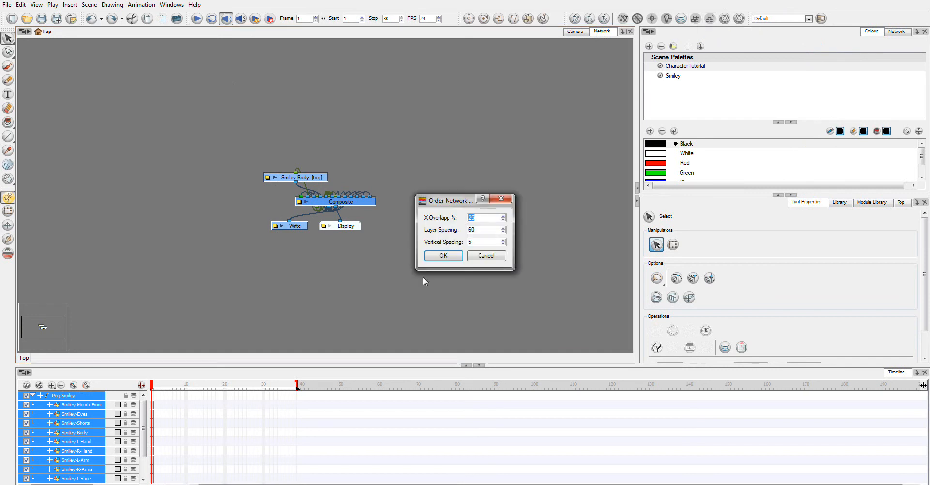
left_click(441, 257)
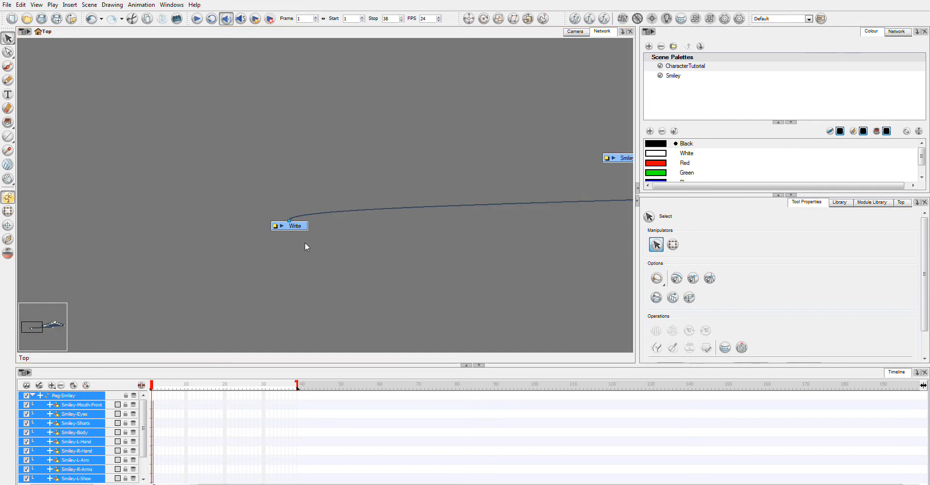
- Move the Composite, Write and Display nodes further down beneath the drawing nodes
left_click_drag(551, 245, 30, 236)
left_click_drag(58, 47, 601, 290)
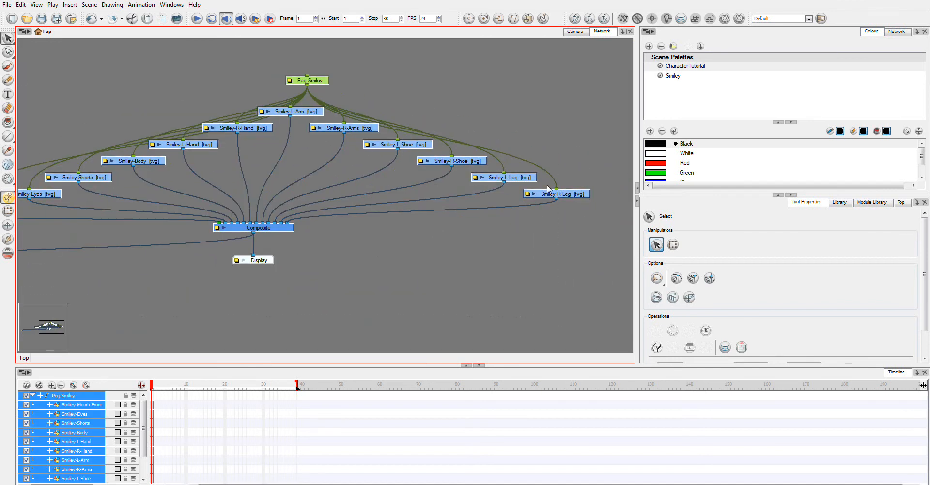
left_click_drag(438, 270, 552, 275)
left_click_drag(166, 221, 63, 224)
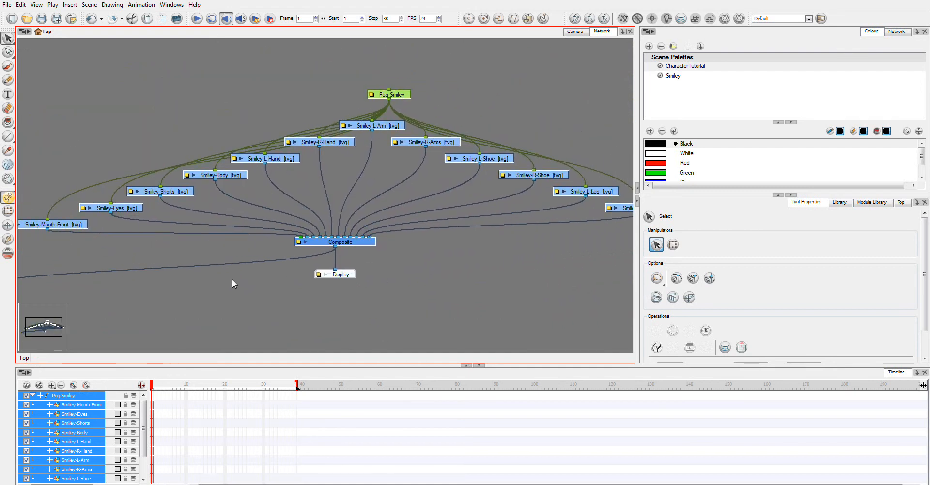
left_click_drag(240, 296, 298, 272)
left_click_drag(33, 267, 335, 244)
left_click_drag(485, 297, 307, 203)
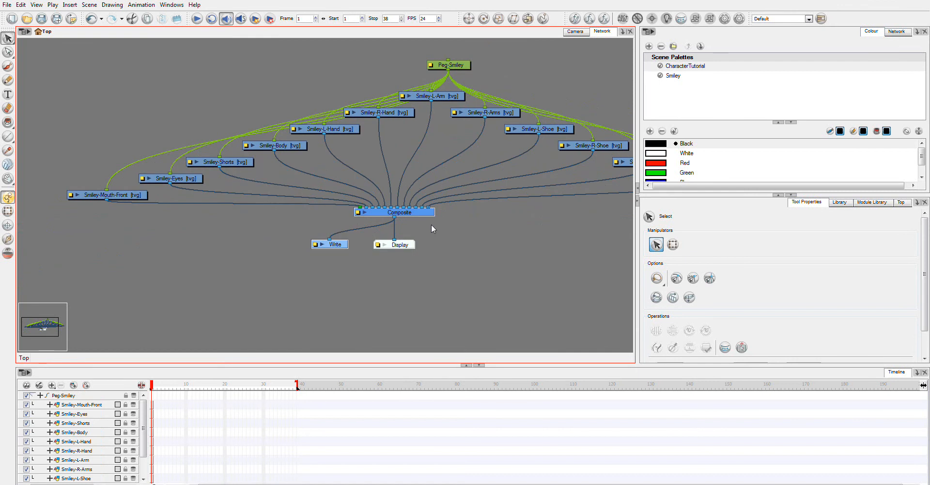
left_click_drag(436, 216, 443, 279)
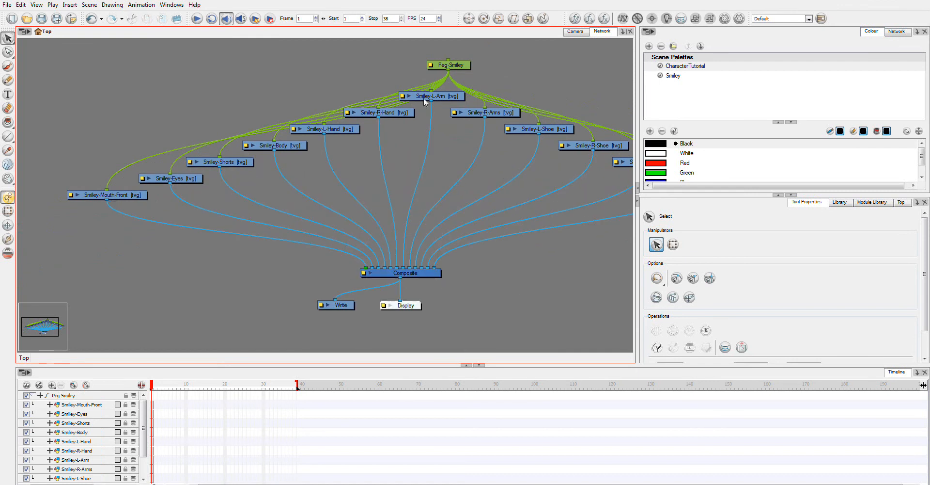
- Back in the Camera view, add three new drawing layers above the Smiley-Eyes layer
left_click(576, 31)
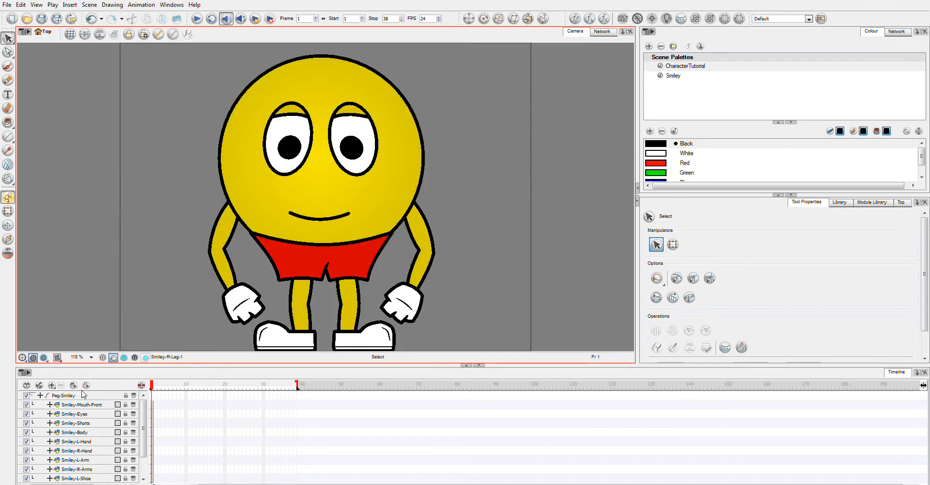
left_click(78, 413)
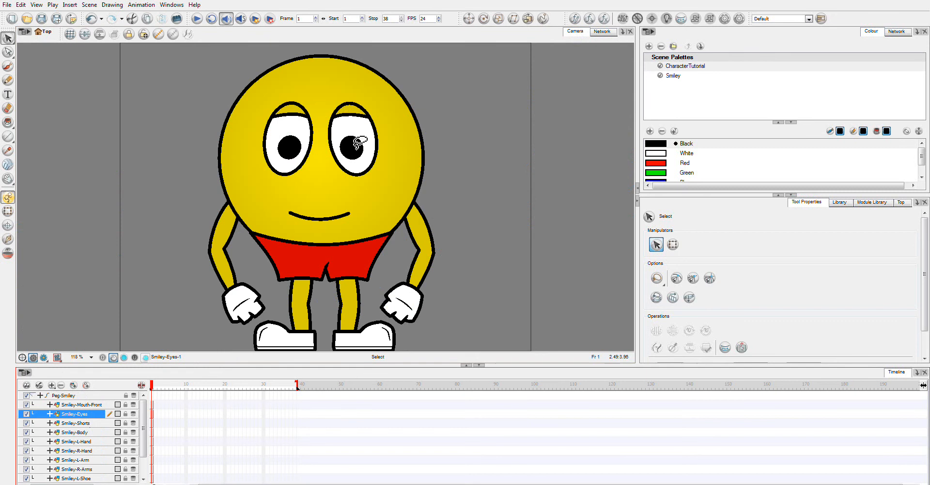
left_click(73, 385)
left_click(72, 385)
left_click(72, 385)
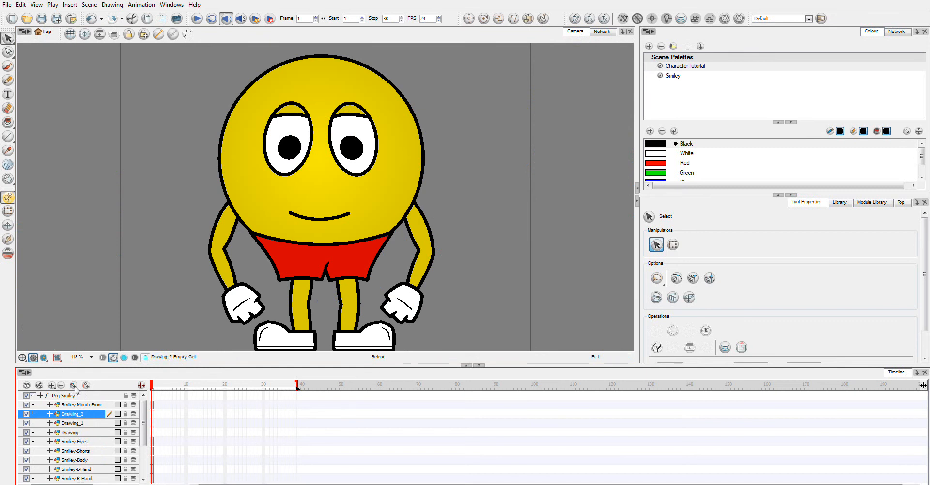
- Rename the layer Drawing to Smiley-L-Eyeback in its layer properties
double_click(78, 434)
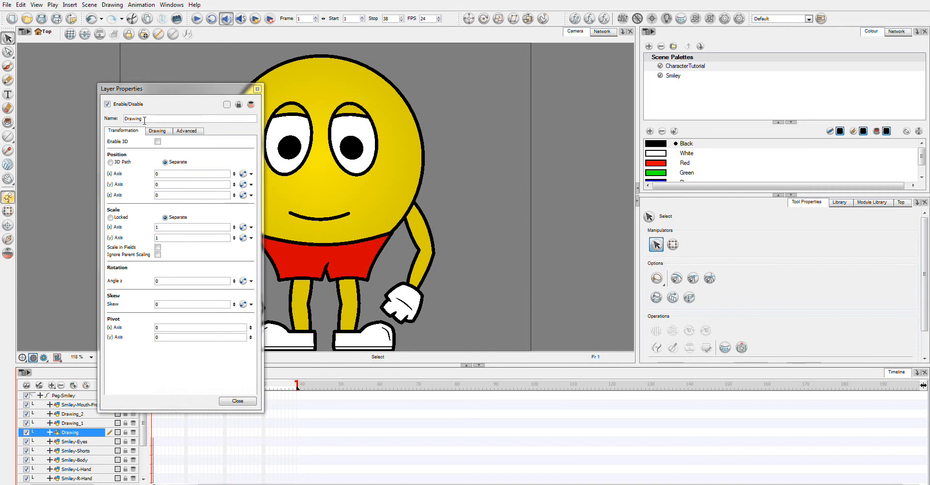
double_click(135, 118)
type("Smiley-L-Eye")
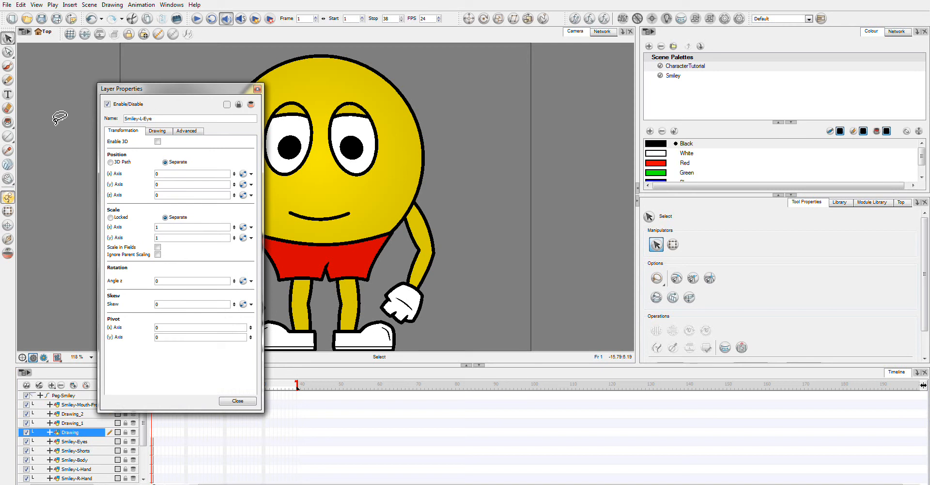
type("black")
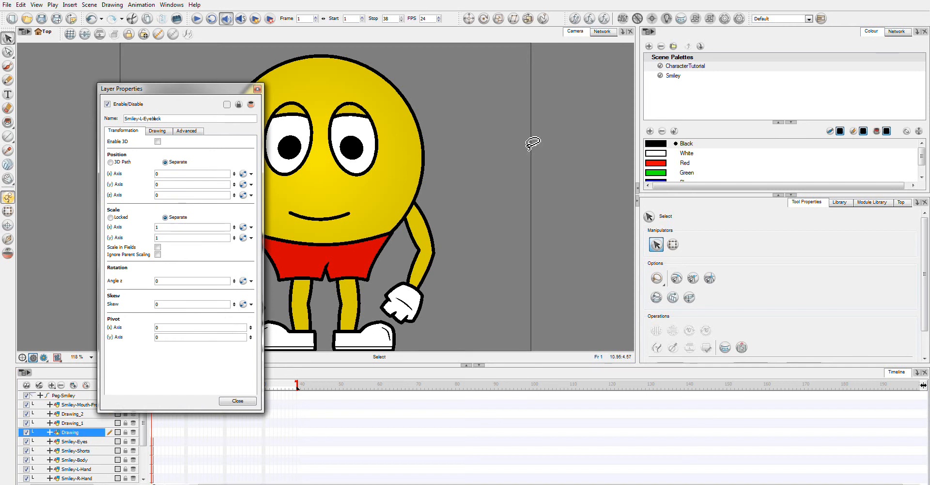
left_click(237, 400)
- Rename the layer Drawing_1 to Smiley-L-Pupil
double_click(82, 425)
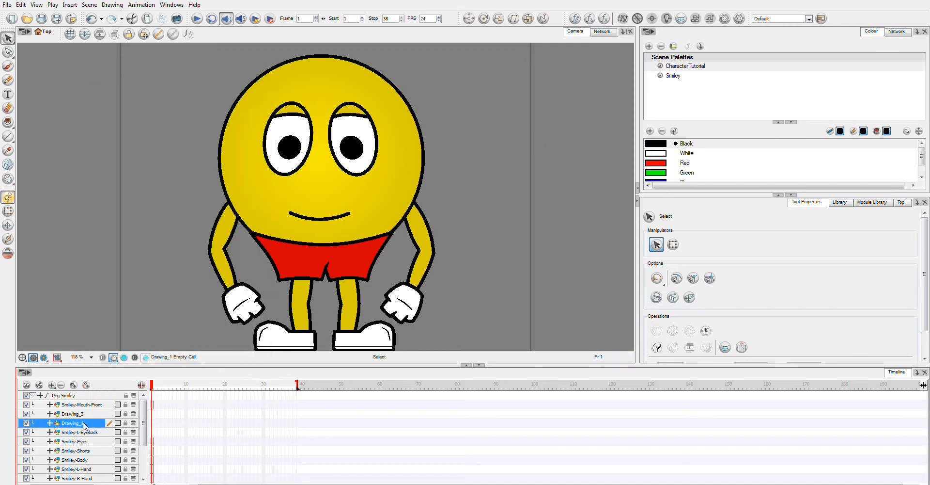
double_click(136, 118)
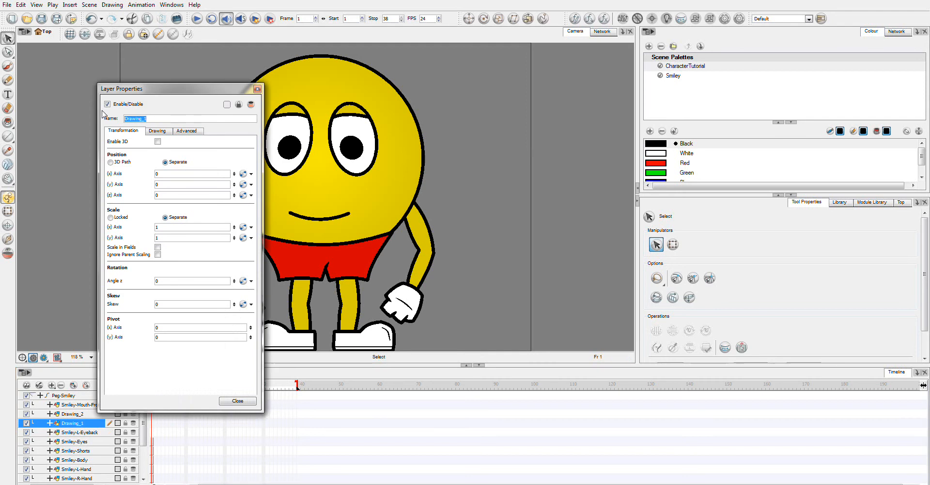
type("S")
type("miley-L-Pupil")
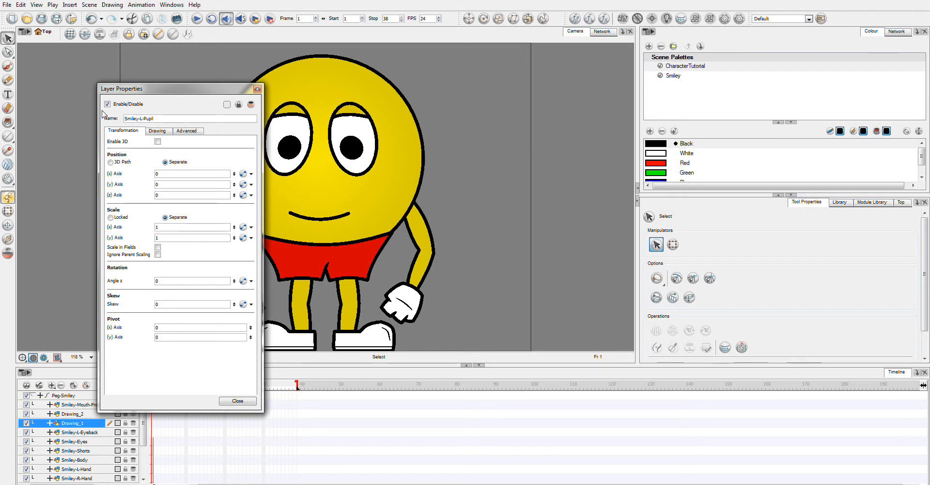
left_click(232, 405)
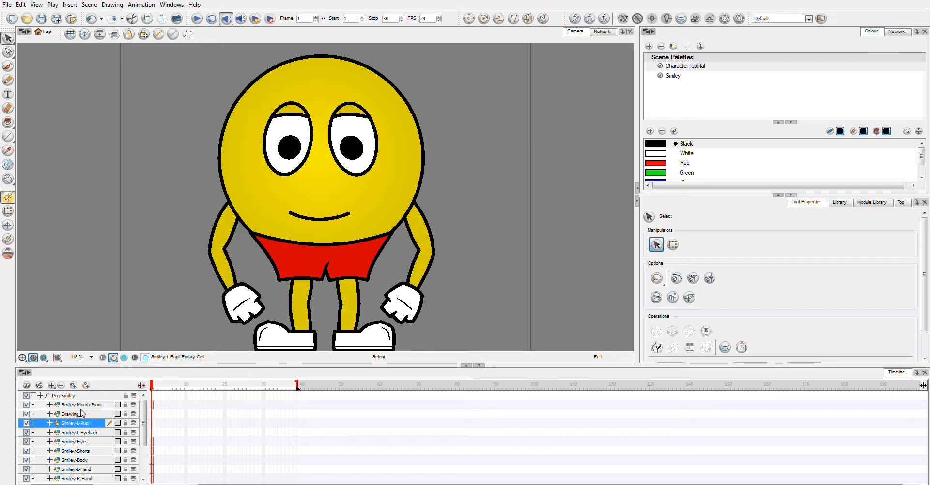
- Rename the layer Drawing_2 to Smiley-L-UpperEyelid
double_click(80, 415)
left_click_drag(149, 119, 107, 118)
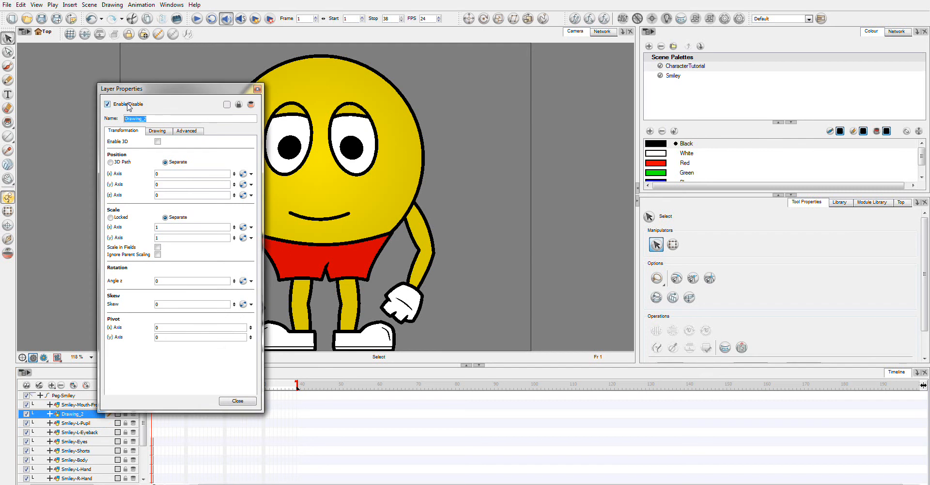
type("Smiley-L-UpperEyelid")
left_click(243, 402)
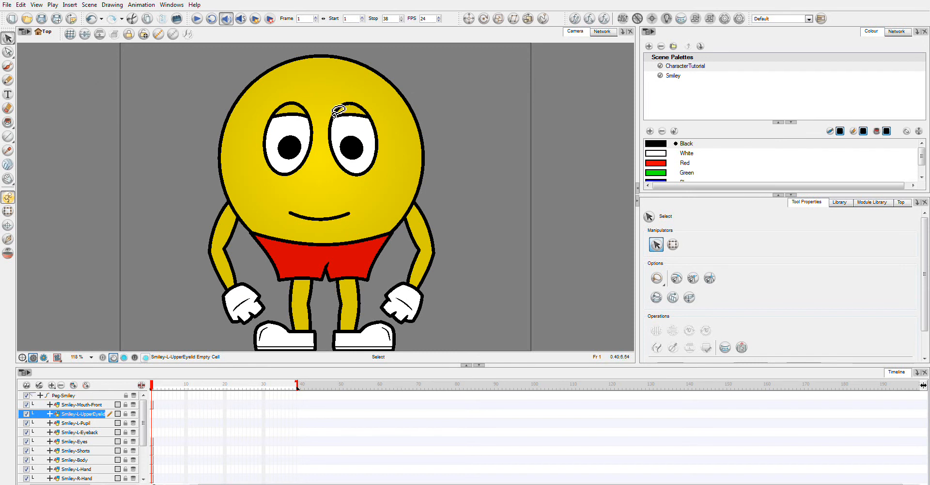
- Select the four eye layers from Smiley-L-UpperEyelid to Smiley-Eyes and lock all other layers
left_click_drag(346, 110, 367, 118)
left_click(89, 441)
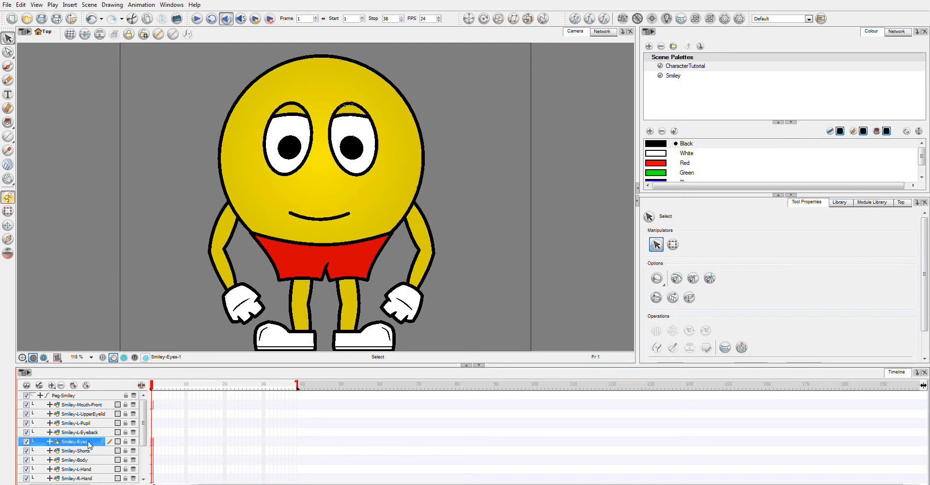
left_click(94, 414, "shift")
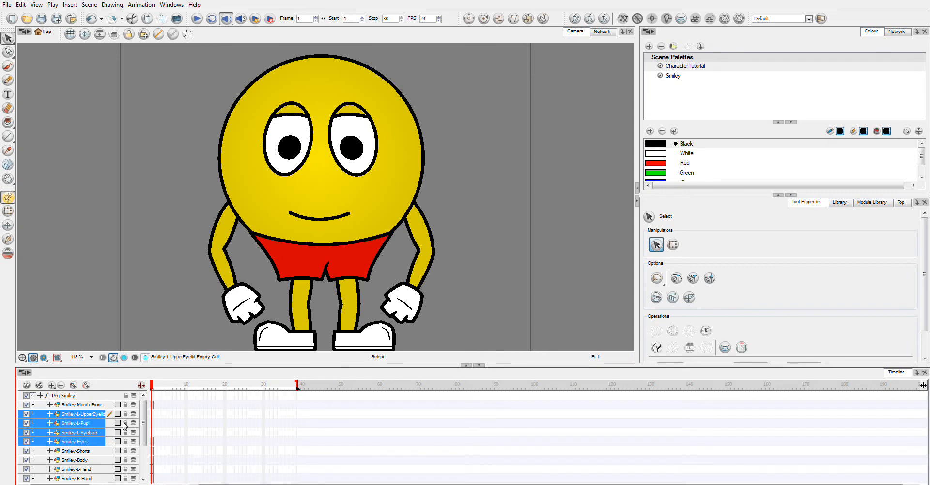
key("alt+shift+a")
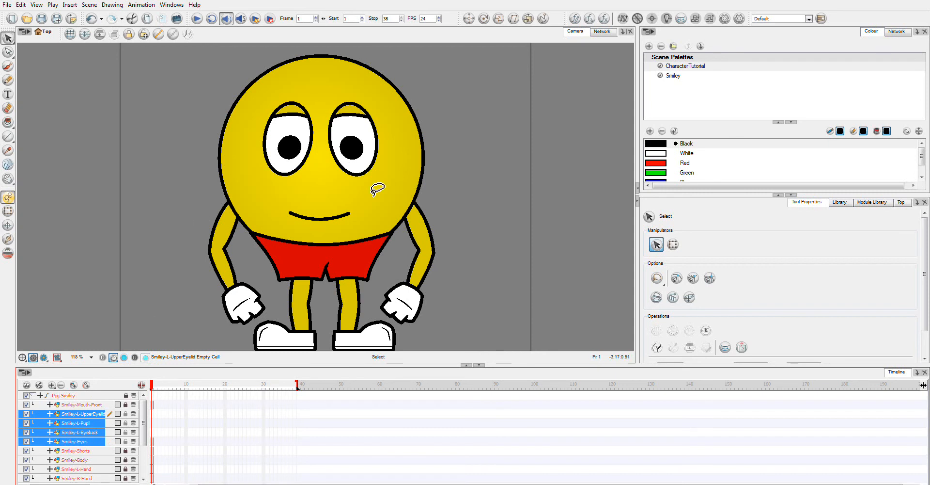
- Move the character's left eye artwork from Smiley-Eyes into the Smiley-L-Eyeback layer with Create Drawing from Drawing Selection, cutting it from source
left_click(199, 146)
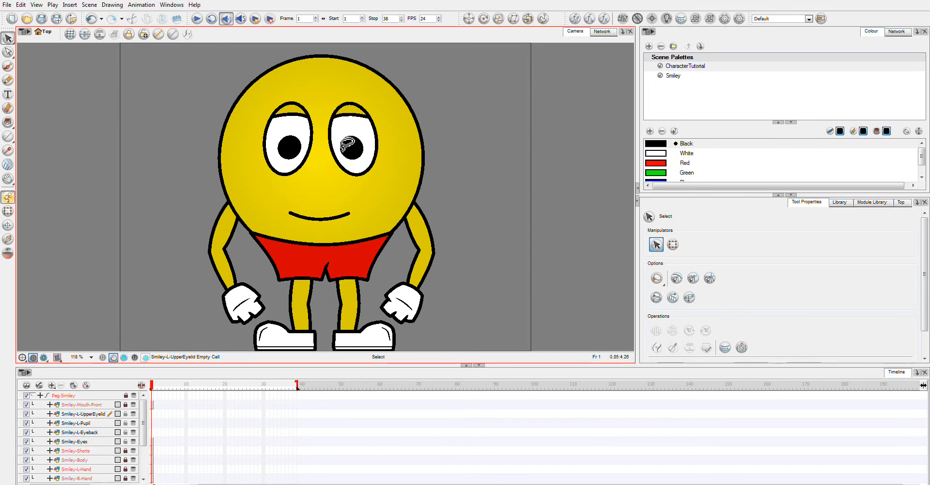
left_click(83, 441)
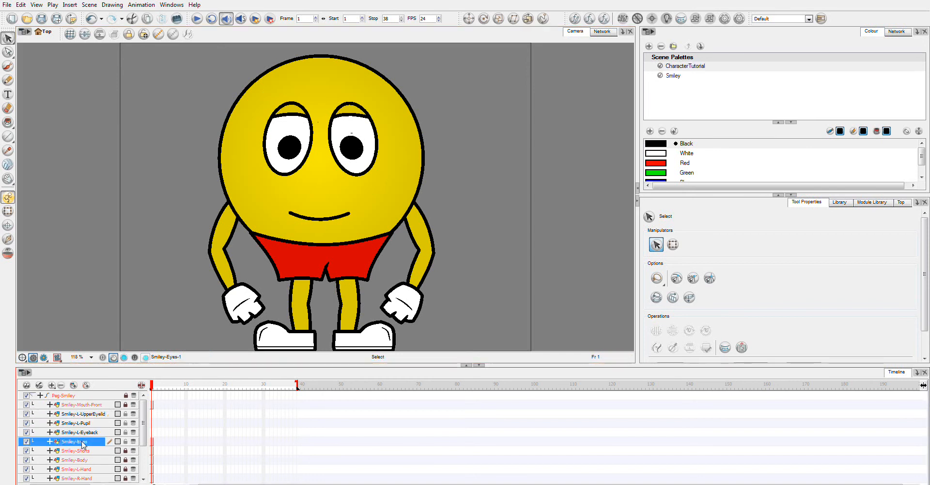
left_click_drag(320, 130, 401, 139)
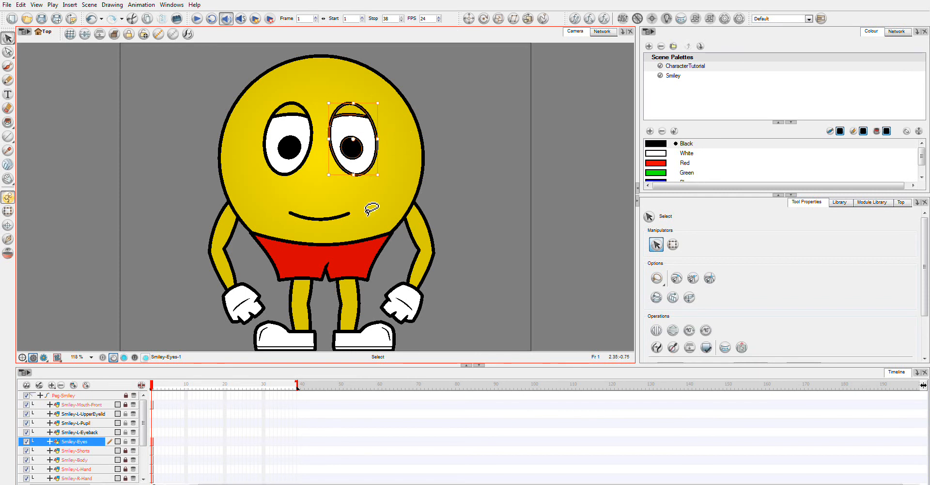
left_click_drag(330, 123, 469, 110)
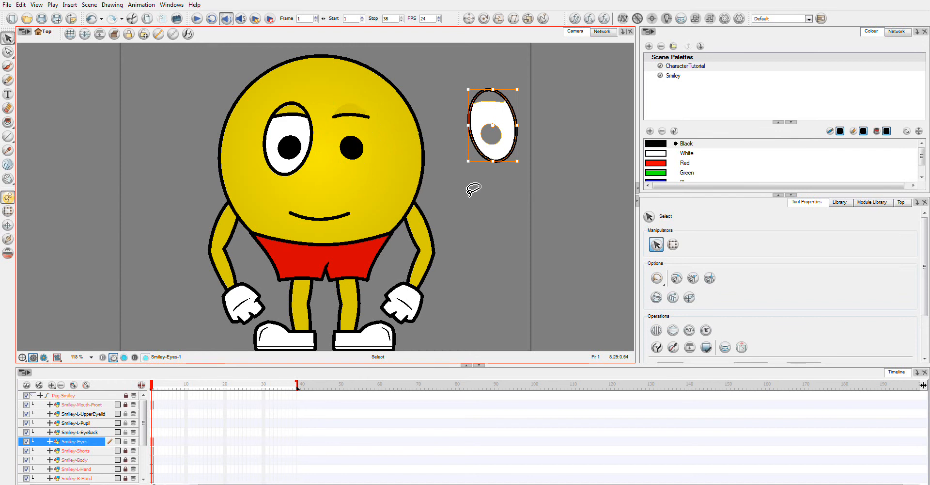
key("ctrl+z")
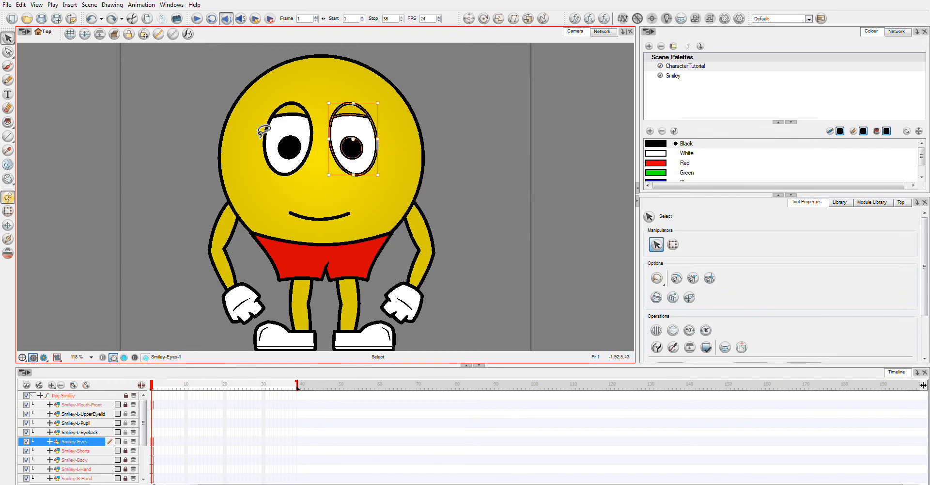
left_click(21, 6)
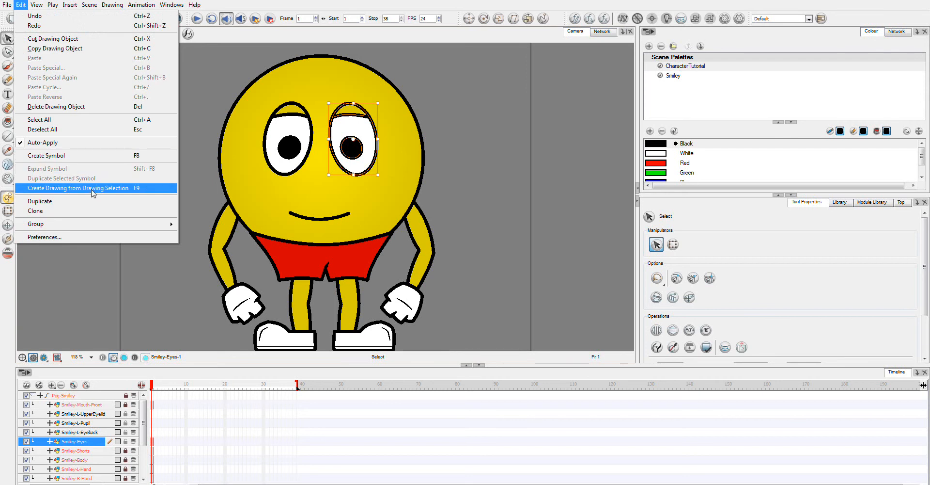
left_click(78, 188)
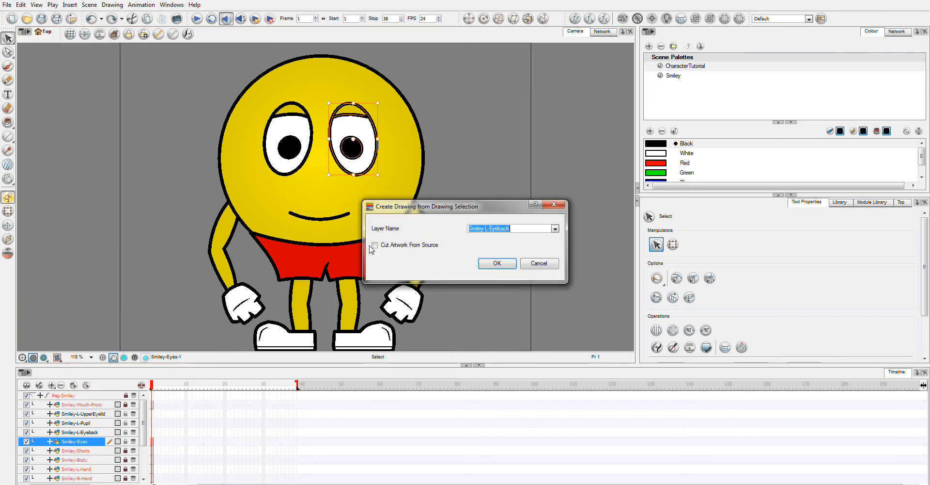
left_click(555, 229)
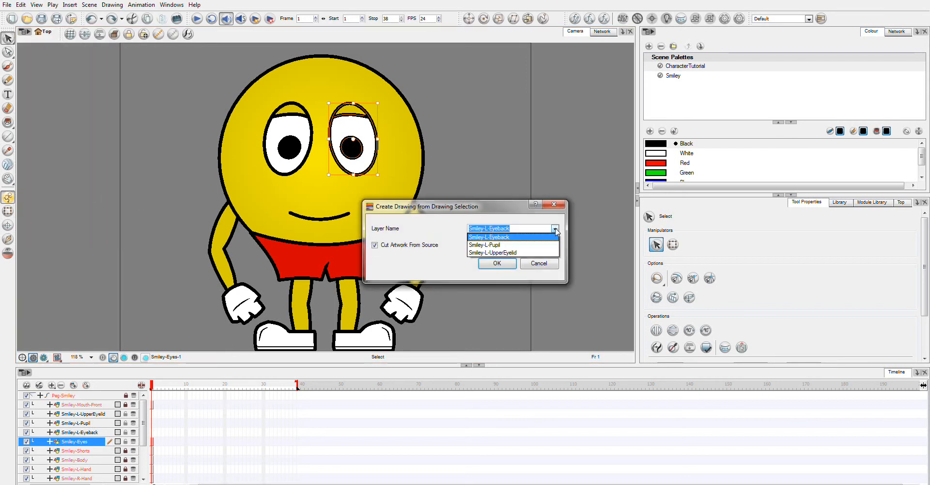
left_click(510, 238)
left_click(501, 263)
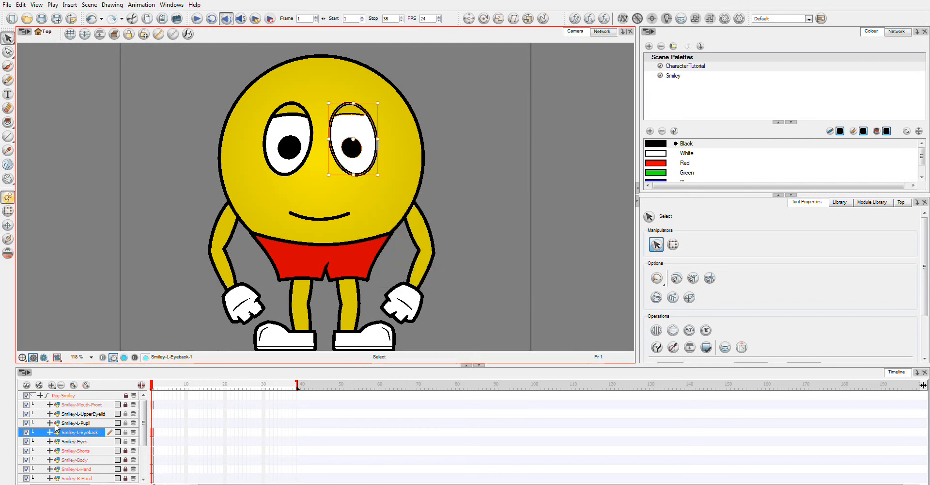
- Hide the other eye layers and delete the pupil and eyelid artwork from the Smiley-L-Eyeback drawing
left_click(27, 422)
left_click(27, 413)
left_click(26, 441)
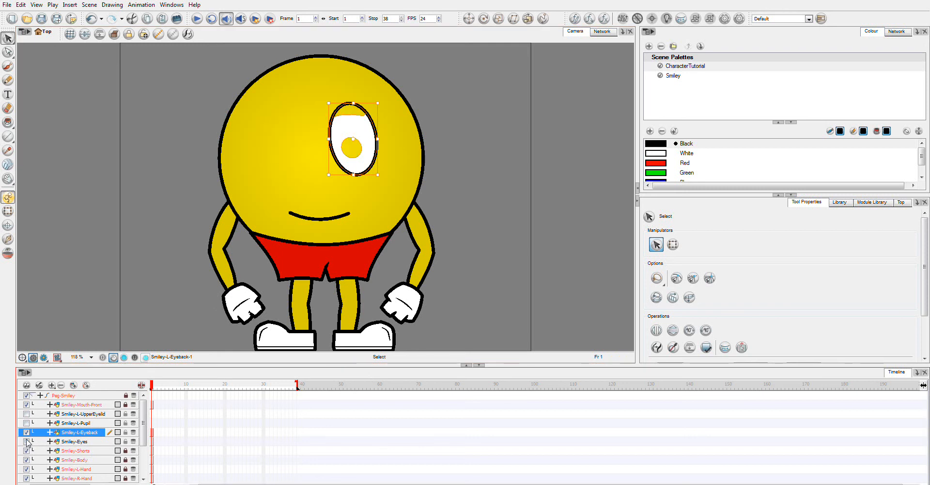
left_click(491, 207)
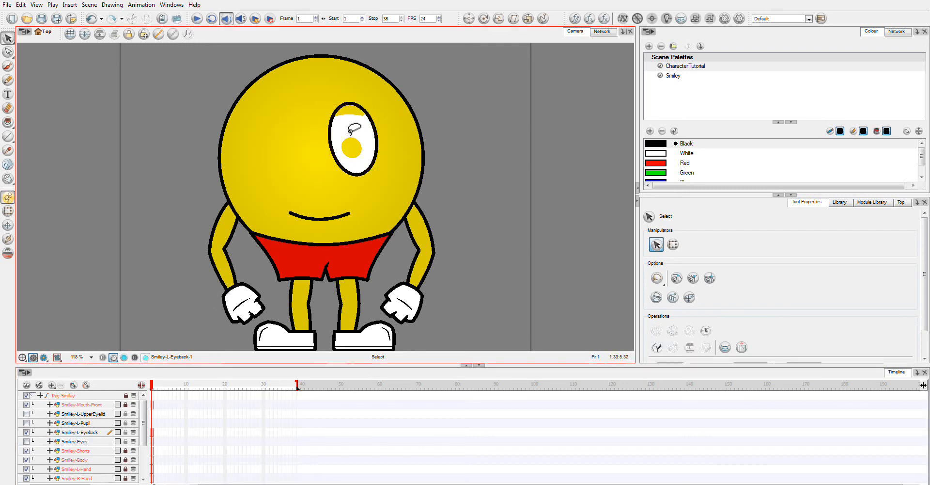
left_click(376, 145)
key("Delete")
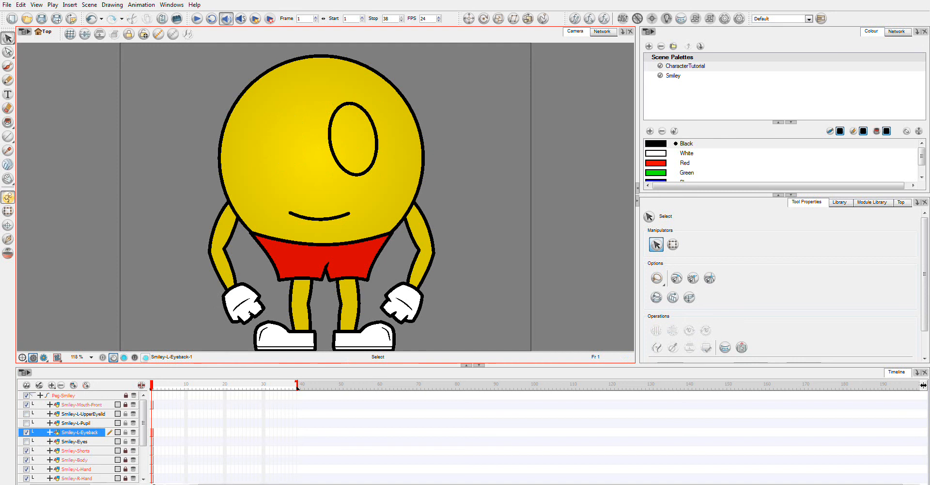
- Fill the empty eyeback with White from the Smiley palette using the Paint tool
left_click(7, 122)
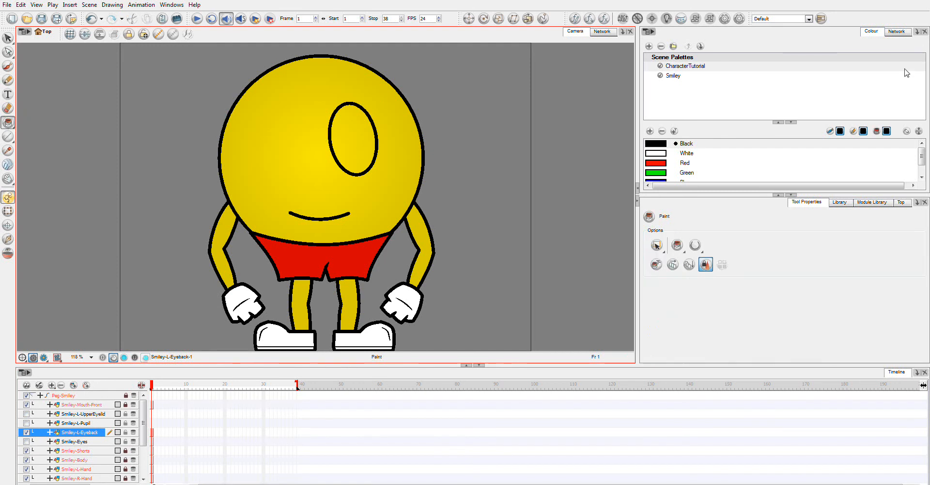
left_click(698, 76)
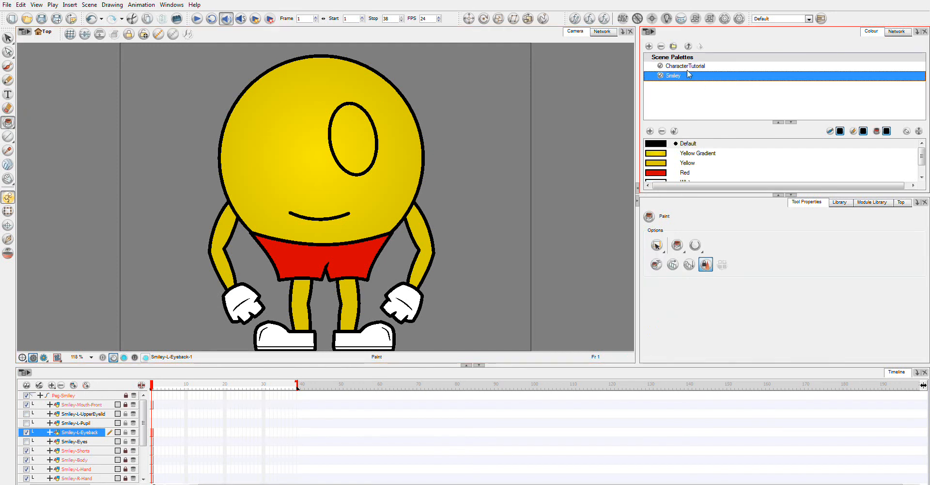
left_click(779, 122)
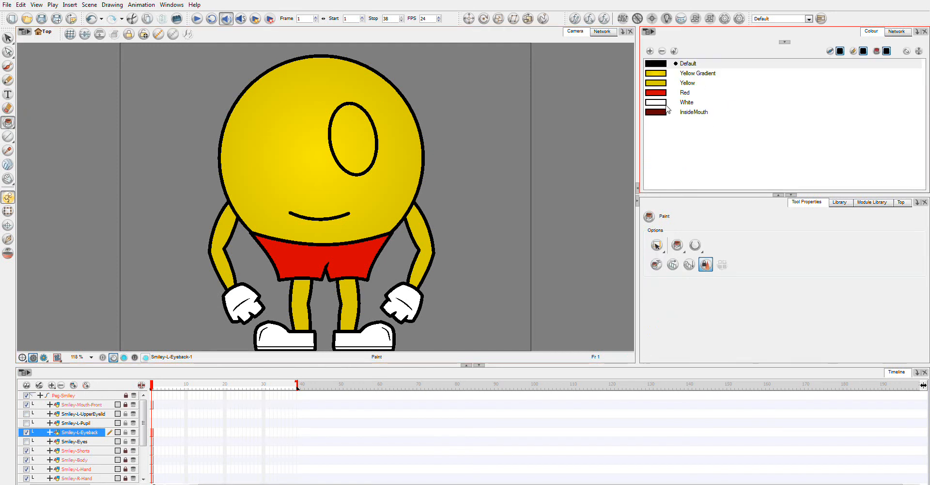
left_click(666, 102)
left_click(347, 135)
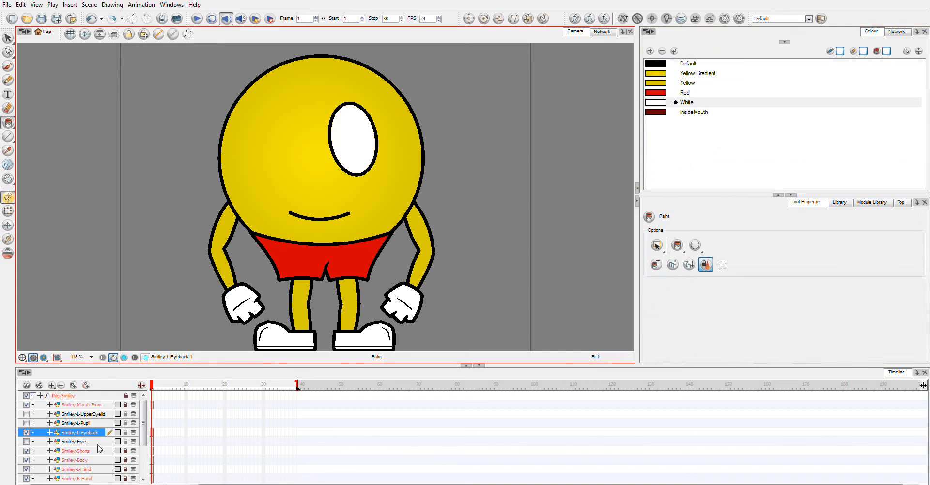
- Lock Smiley-L-Eyeback, show Smiley-Eyes again and move it above Smiley-L-UpperEyelid in the layer stack
left_click(125, 432)
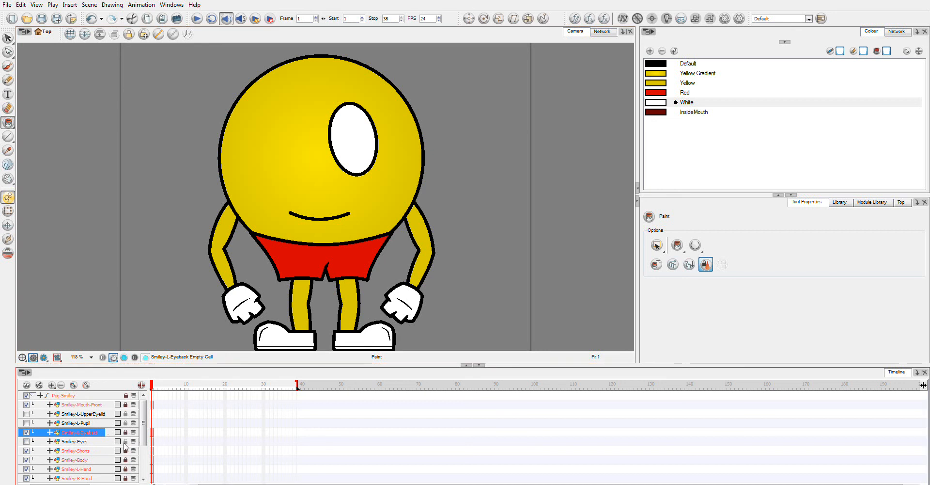
left_click(26, 441)
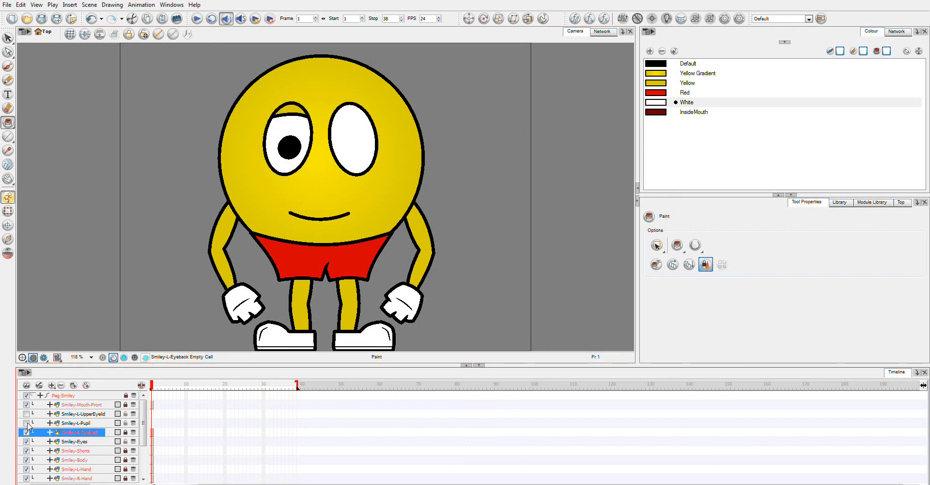
left_click(90, 442)
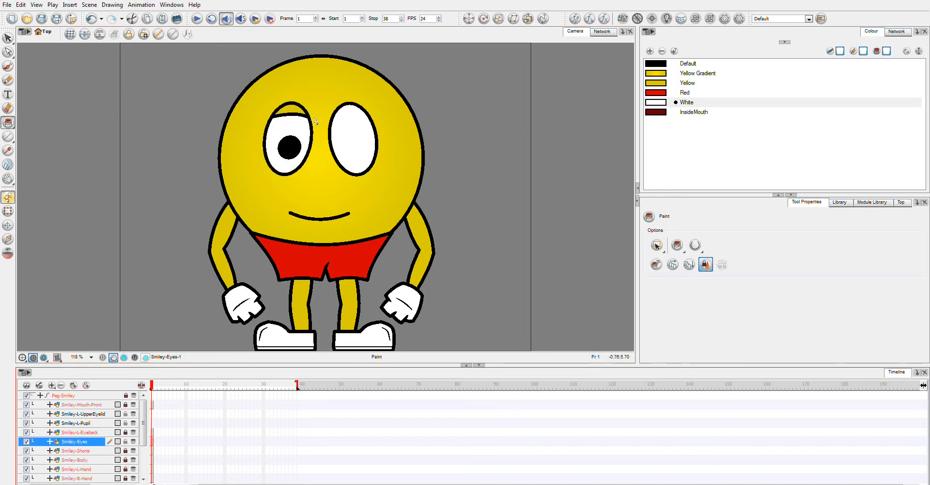
left_click_drag(84, 442, 83, 411)
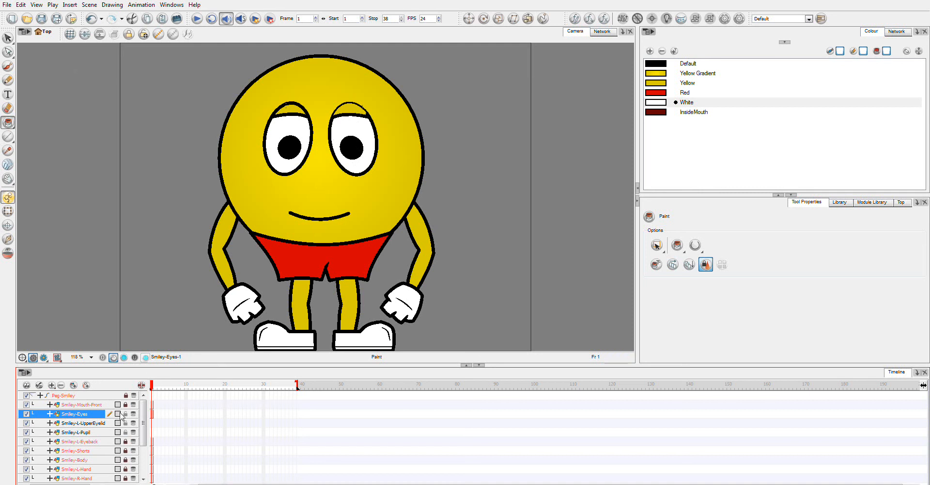
- Move the left eye's pupil aside with the Select tool and undo the move
left_click(7, 38)
left_click(350, 153)
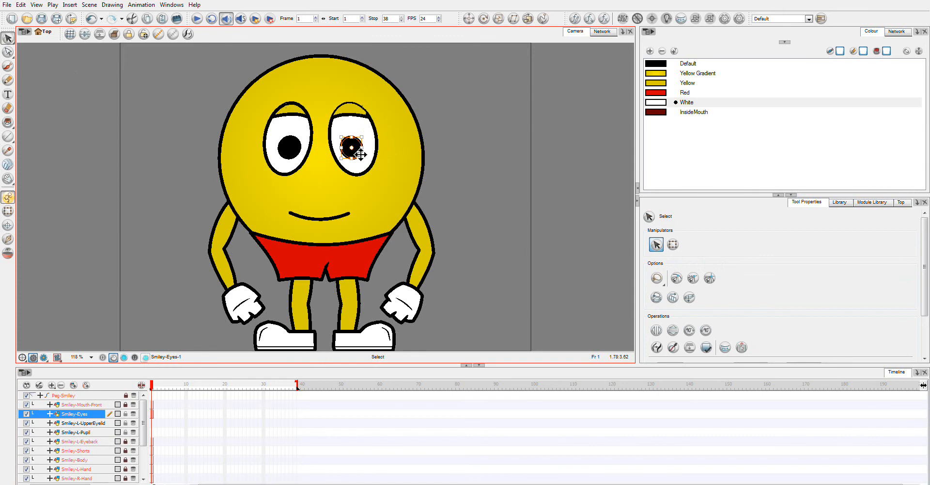
left_click(372, 144)
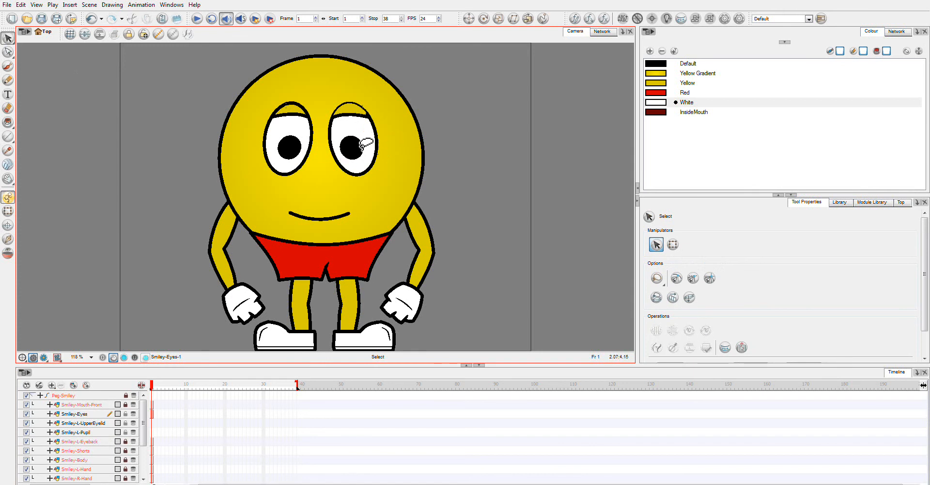
left_click(355, 145)
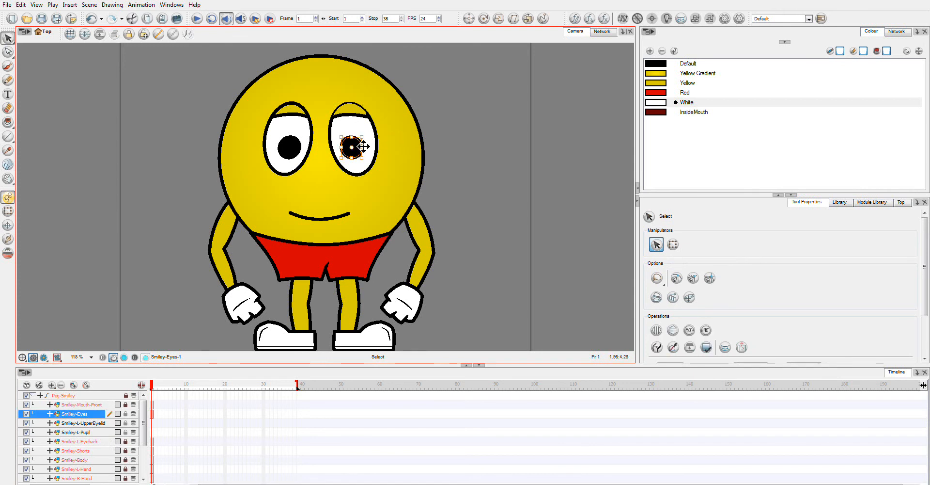
left_click_drag(360, 144, 460, 136)
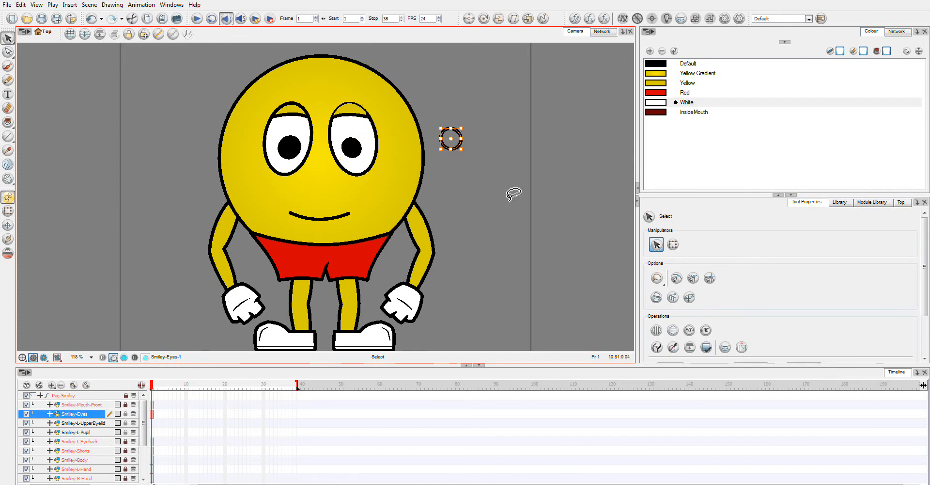
key("ctrl+z")
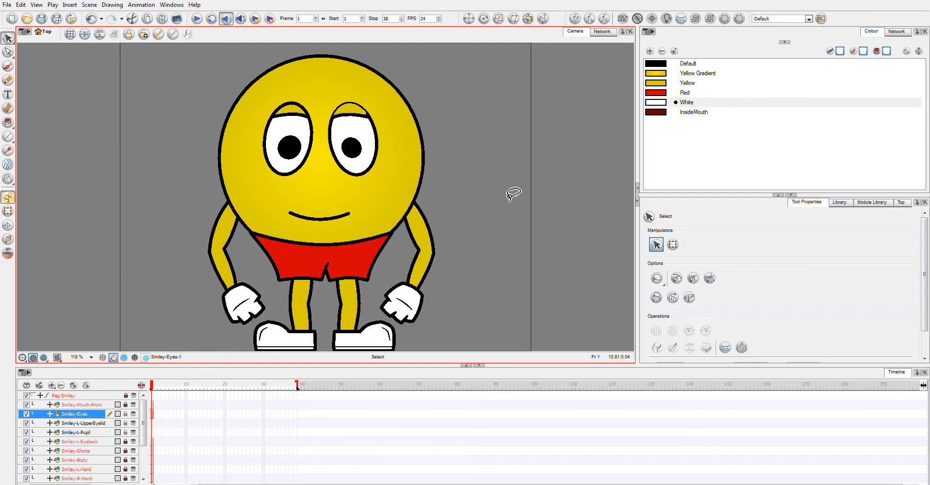
- Move the pupil into the Smiley-L-Pupil layer with Create Drawing from Drawing Selection, cutting it from source
left_click(356, 153)
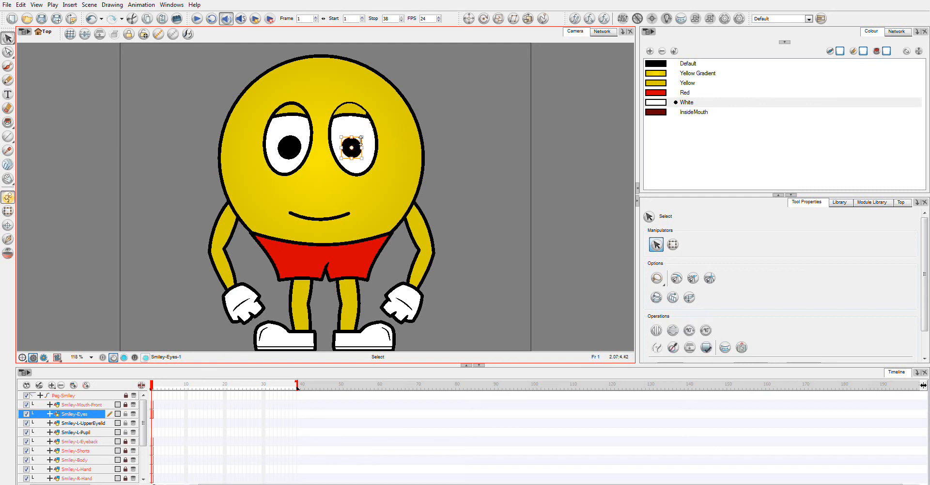
left_click_drag(361, 137, 363, 136)
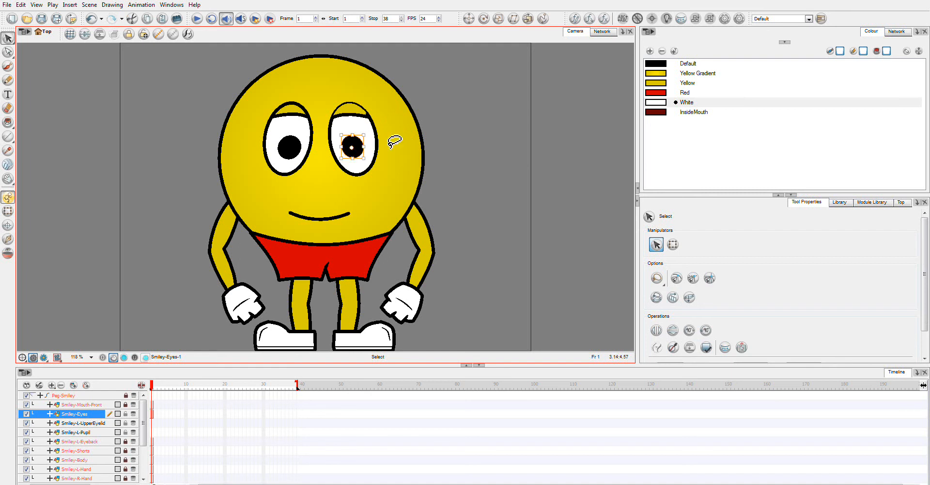
left_click(485, 172)
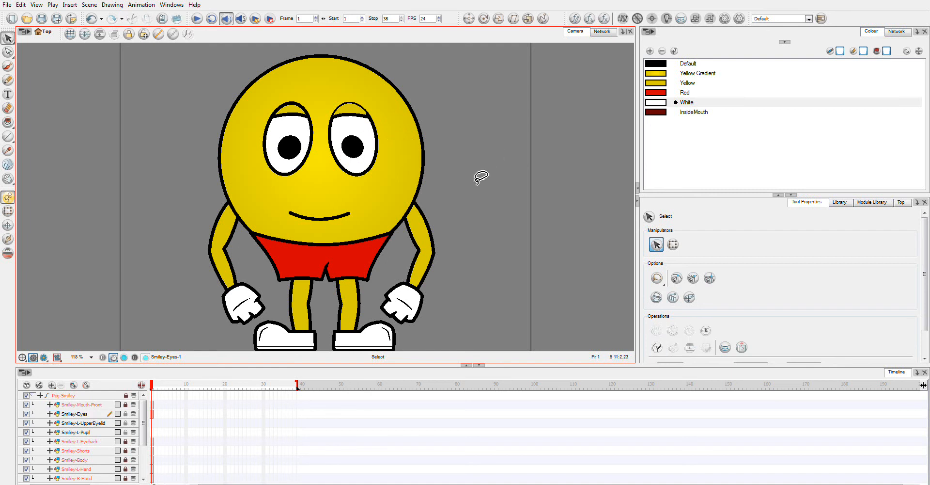
left_click(354, 146)
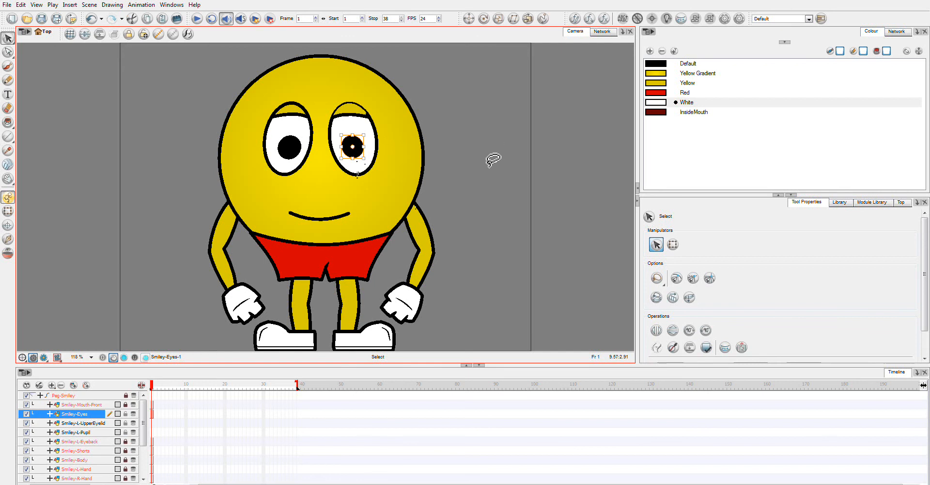
left_click(20, 5)
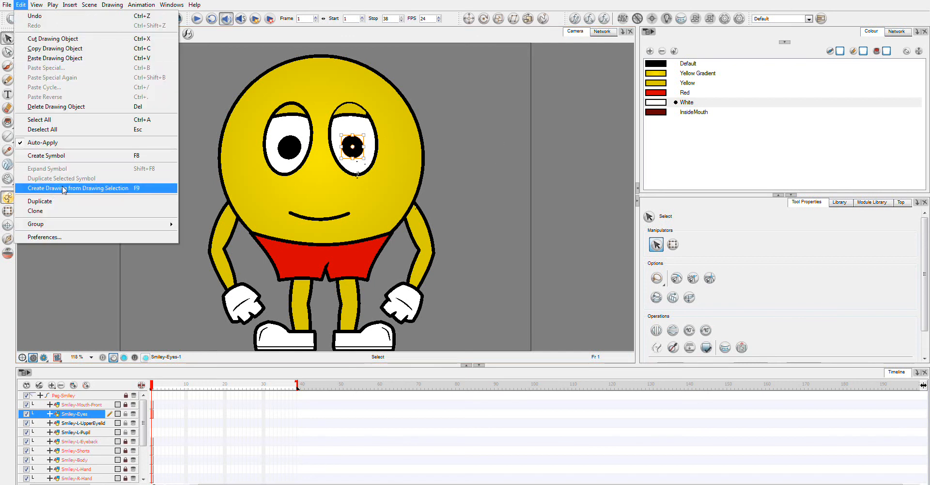
left_click(97, 188)
left_click(555, 228)
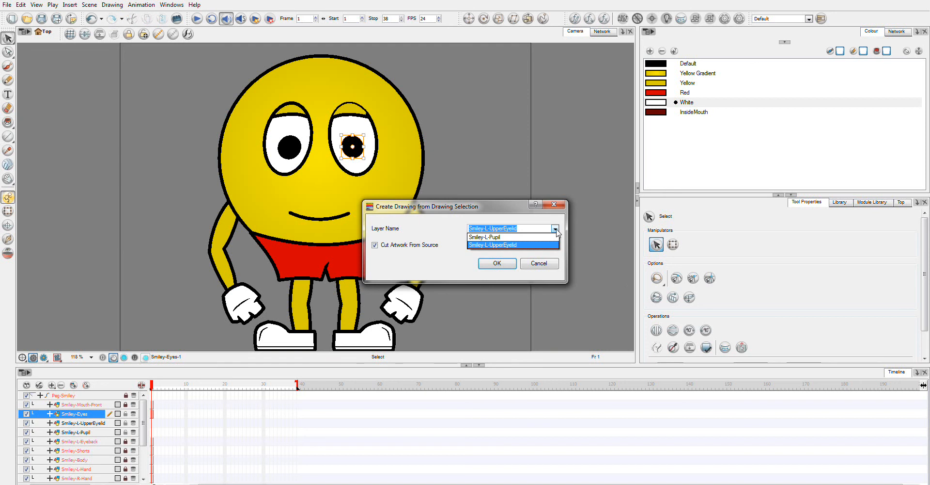
left_click(507, 237)
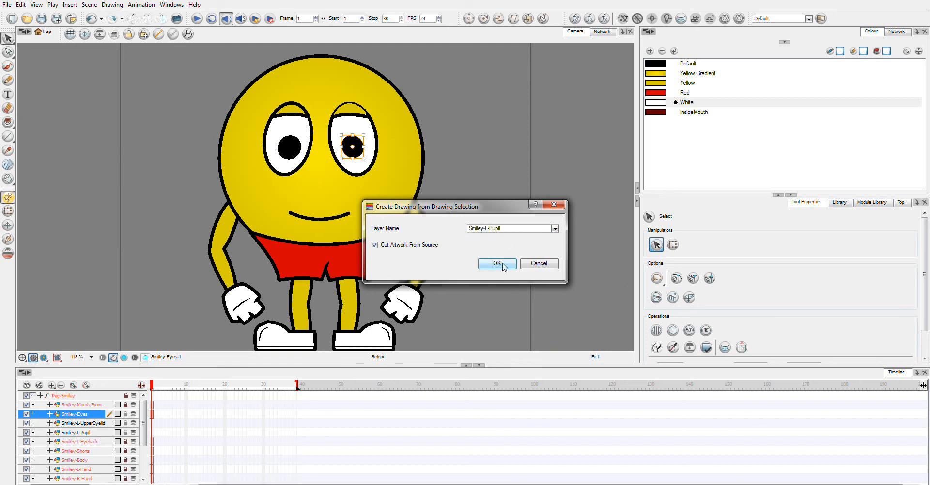
left_click(504, 266)
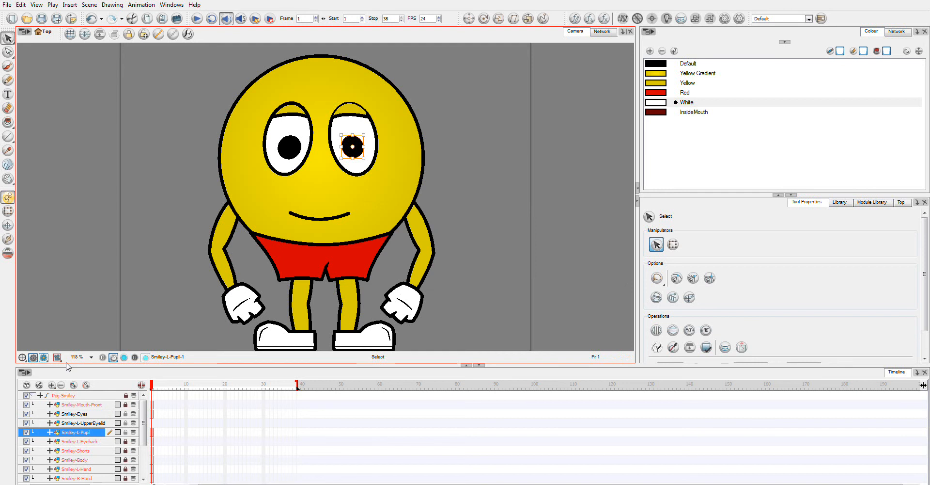
- Move the upper eyelid from Smiley-Eyes into the Smiley-L-UpperEyelid layer with Create Drawing from Drawing Selection
left_click(92, 415)
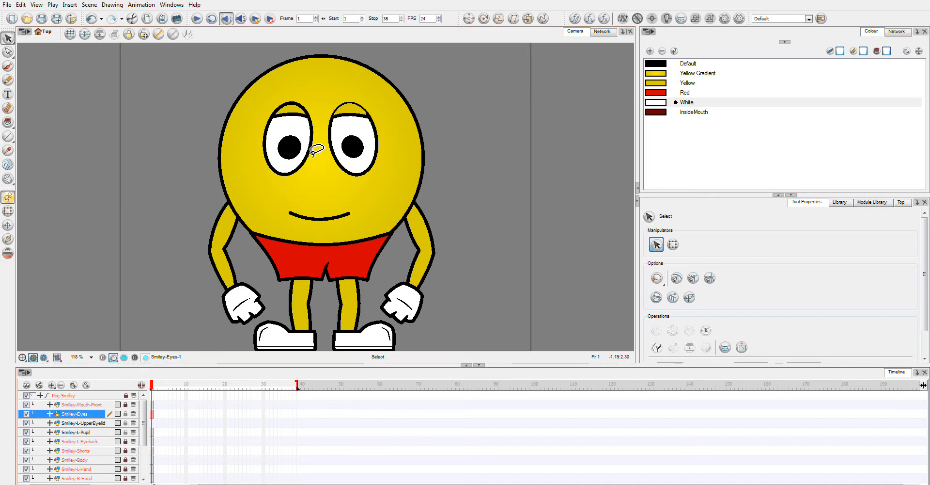
left_click(361, 113)
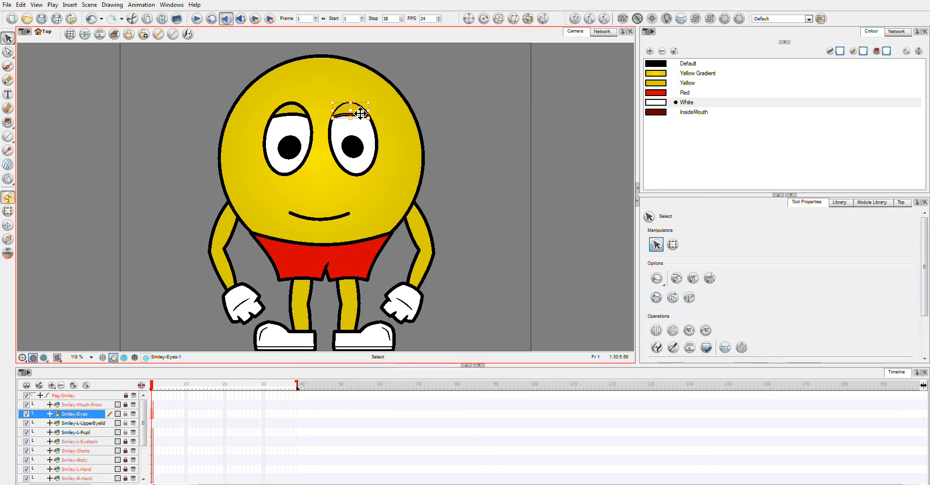
left_click(455, 115)
left_click(351, 114)
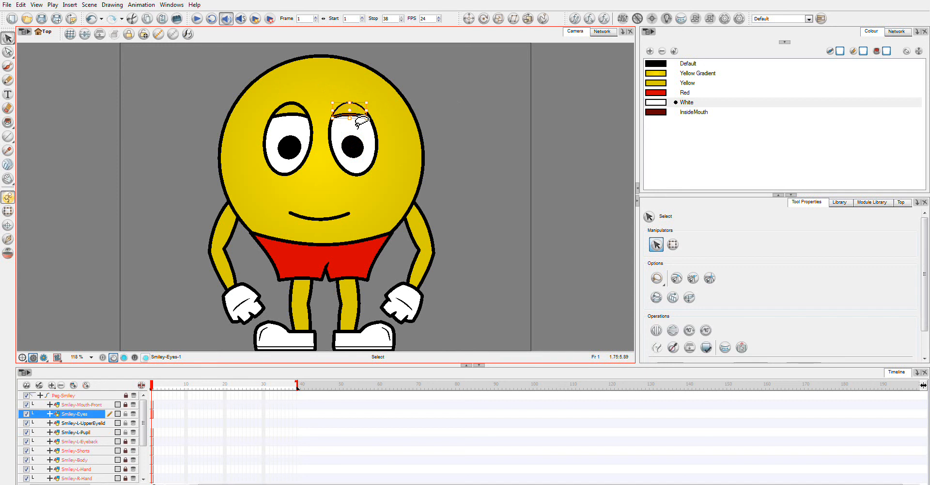
key("Delete")
left_click(350, 117)
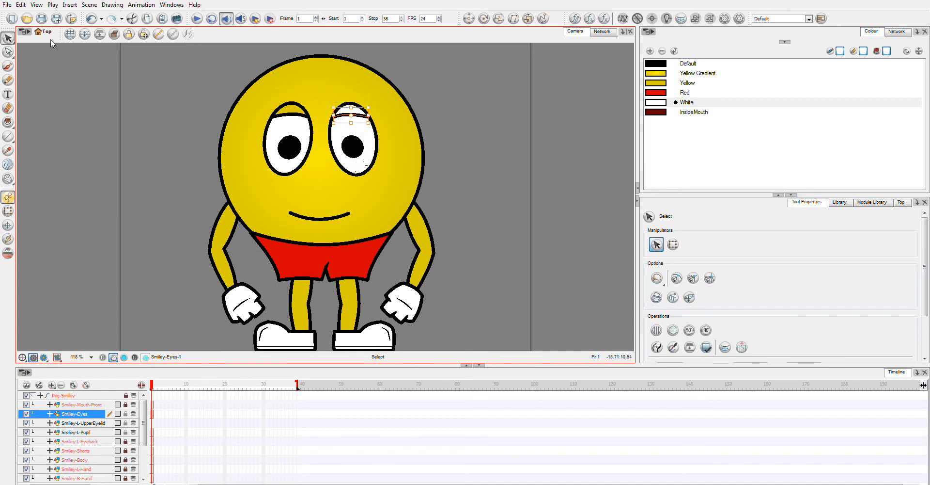
left_click(21, 5)
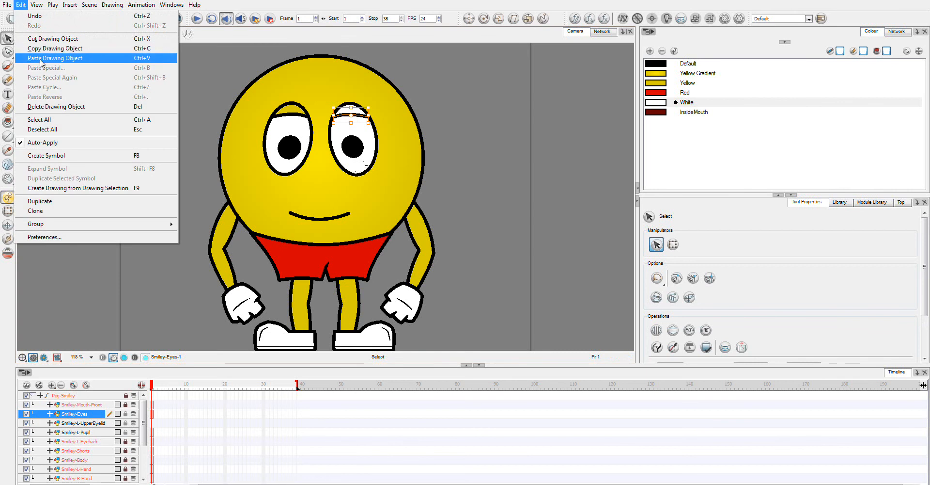
left_click(57, 188)
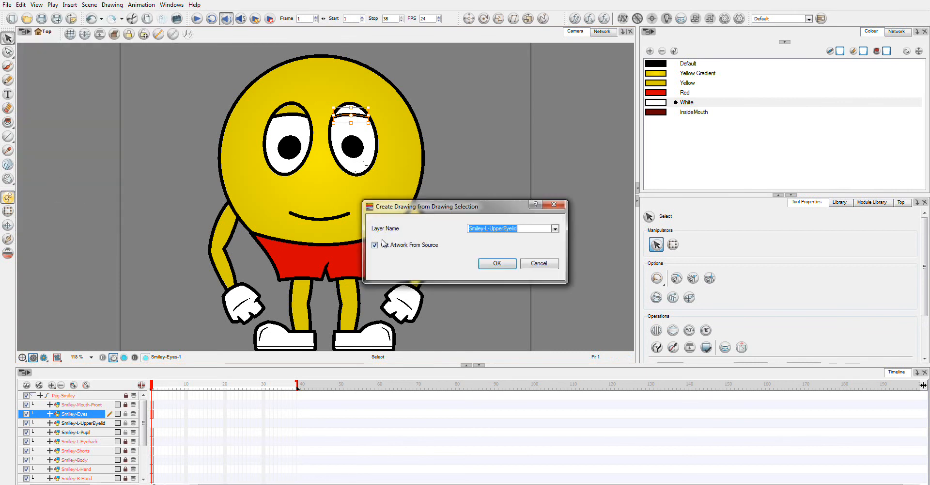
left_click(492, 266)
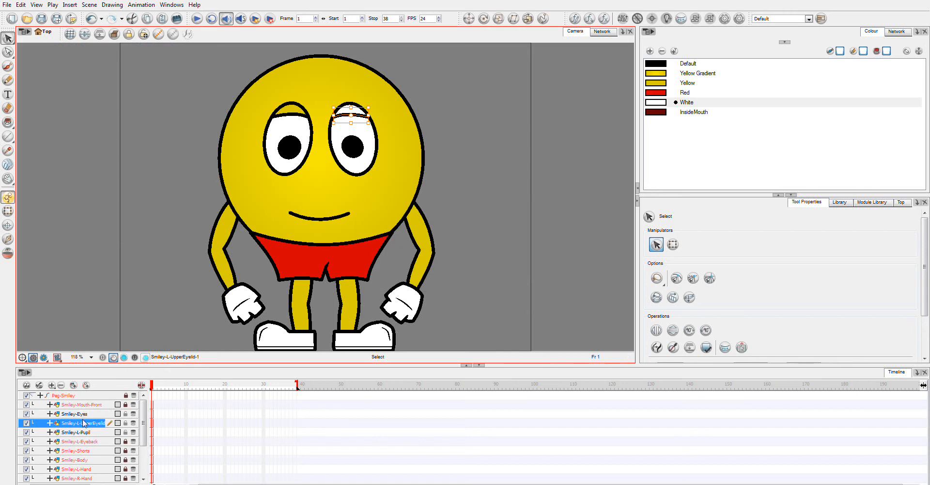
- Toggle the visibility of the upper eyelid, pupil and eyeback layers to check the separated eye parts
left_click(26, 423)
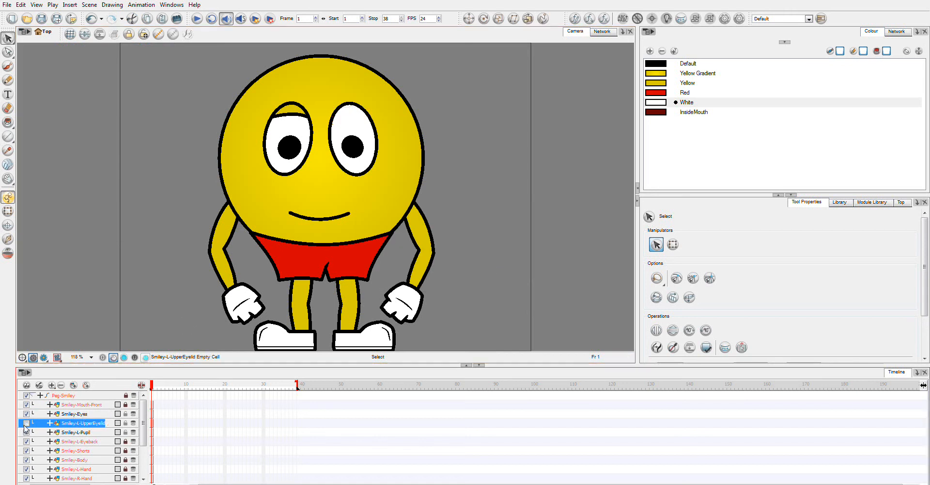
left_click(26, 432)
left_click(26, 441)
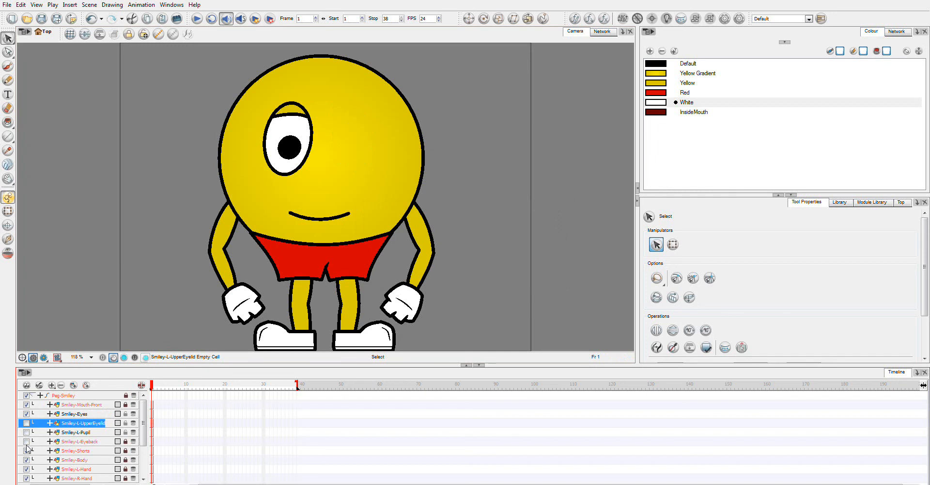
left_click(26, 441)
left_click(27, 431)
left_click(27, 423)
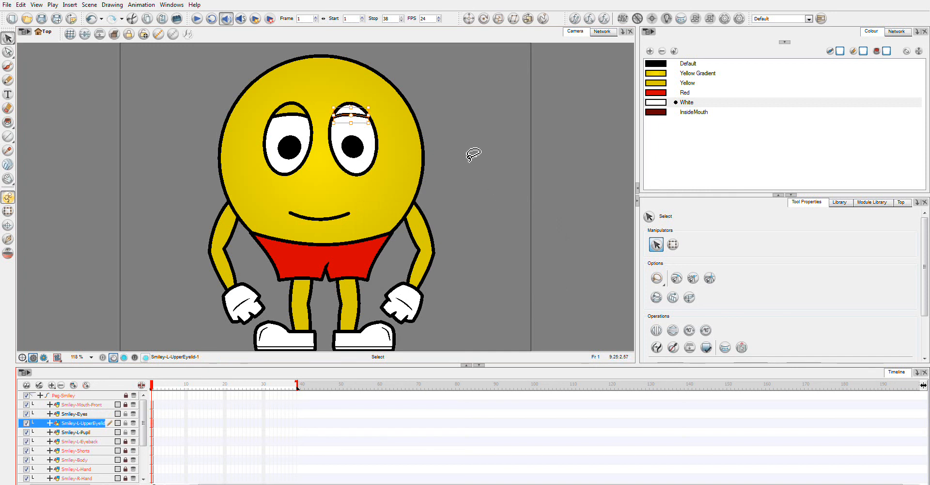
left_click(441, 93)
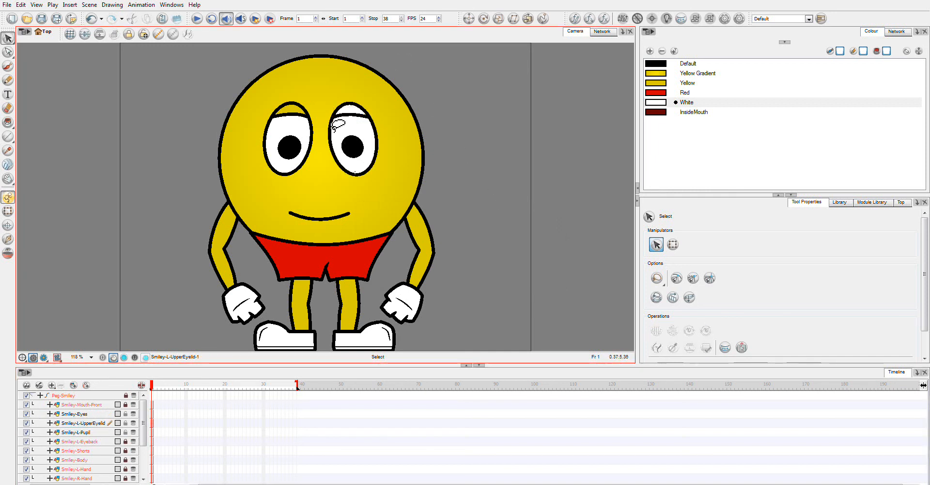
- Insert a Composite module from the module library into the network view
left_click(603, 32)
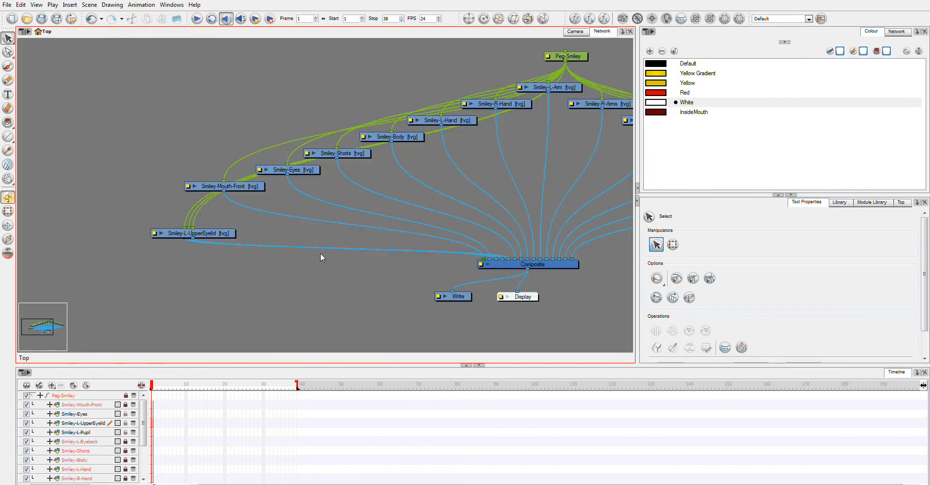
left_click_drag(361, 261, 278, 230)
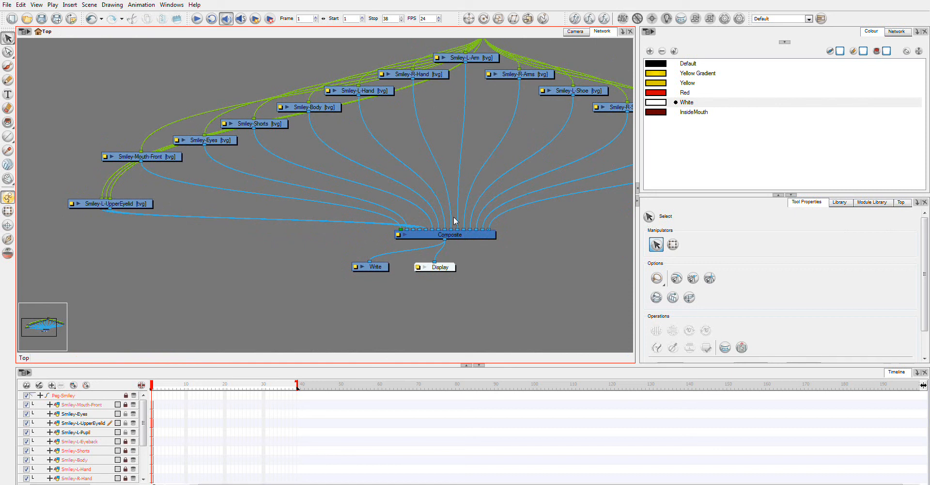
left_click(874, 204)
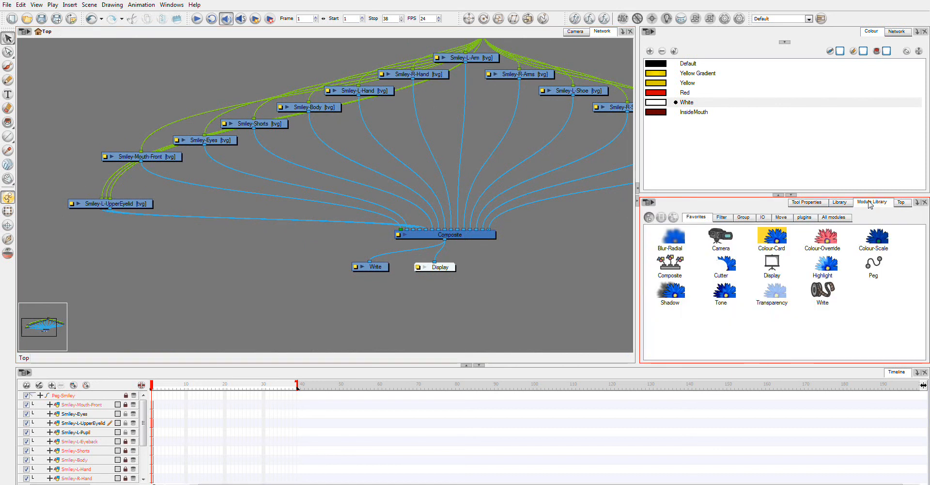
left_click(841, 219)
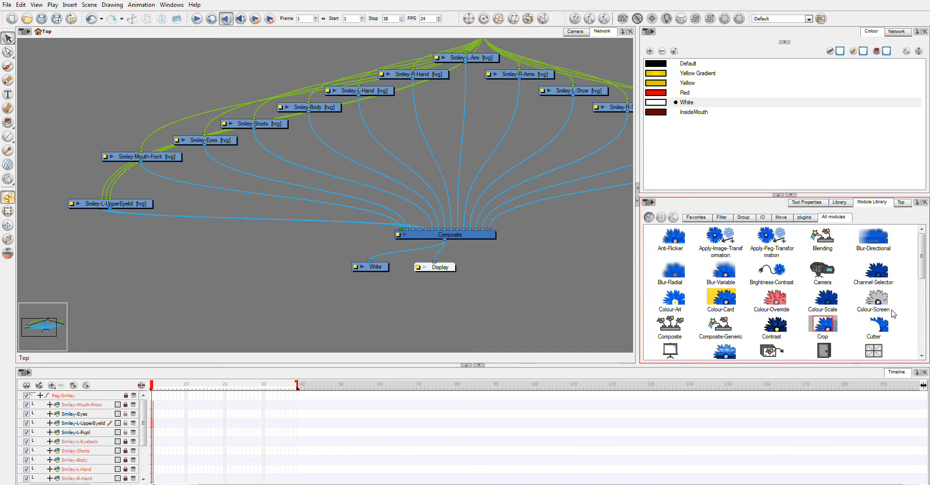
mouse_move(922, 271)
left_mouse_down()
mouse_move(923, 304)
mouse_move(923, 275)
left_mouse_up()
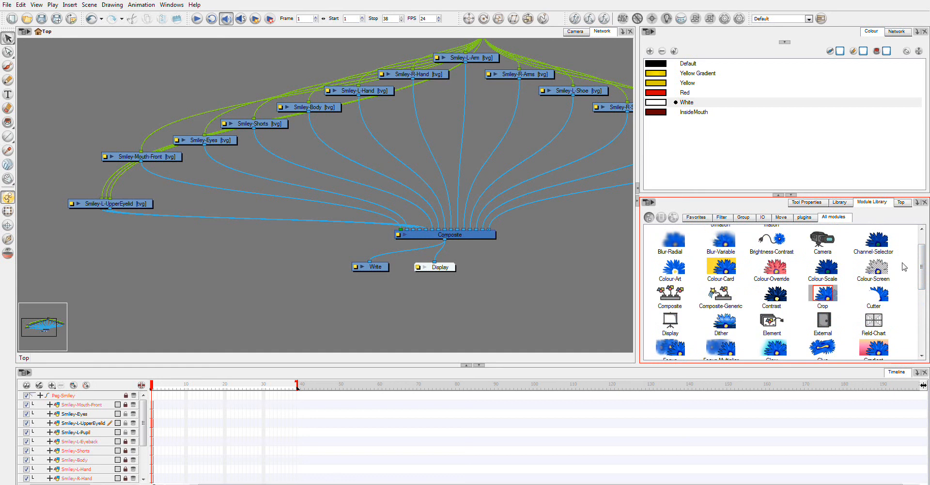
left_click_drag(672, 294, 170, 265)
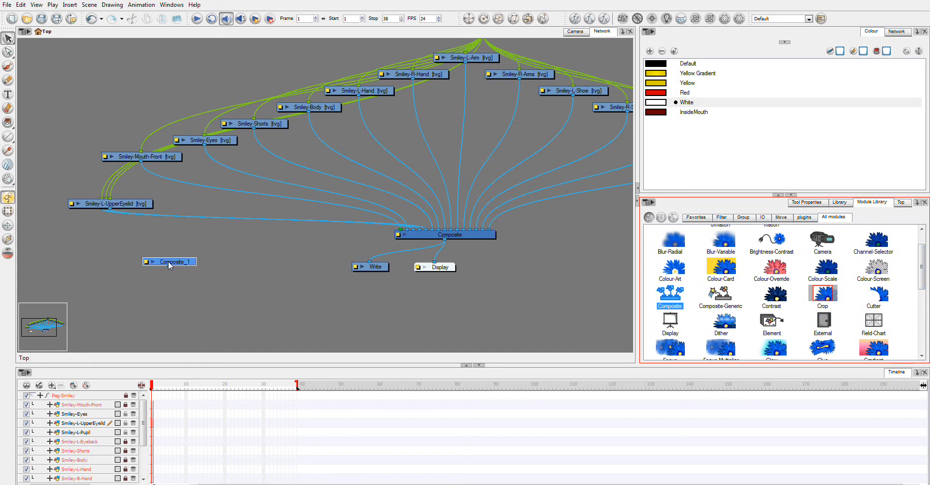
- Rename the new composite module Composite-Head
left_click(181, 265)
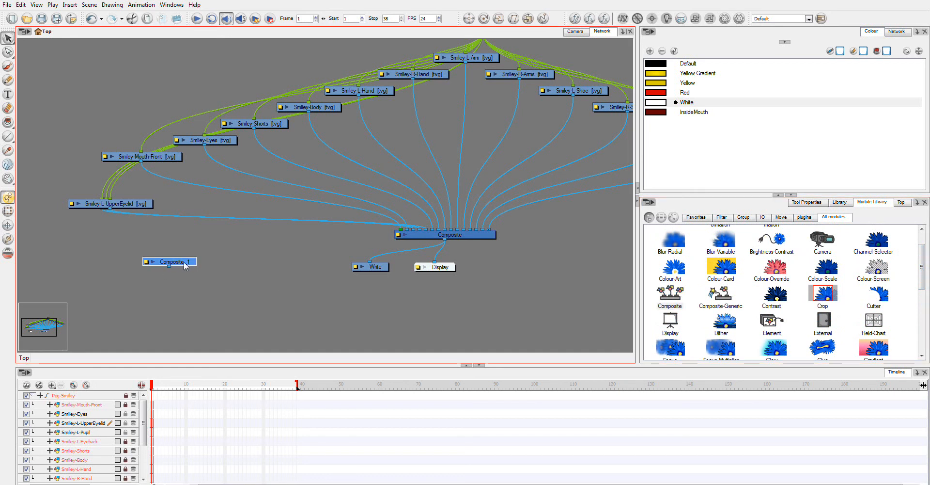
double_click(146, 265)
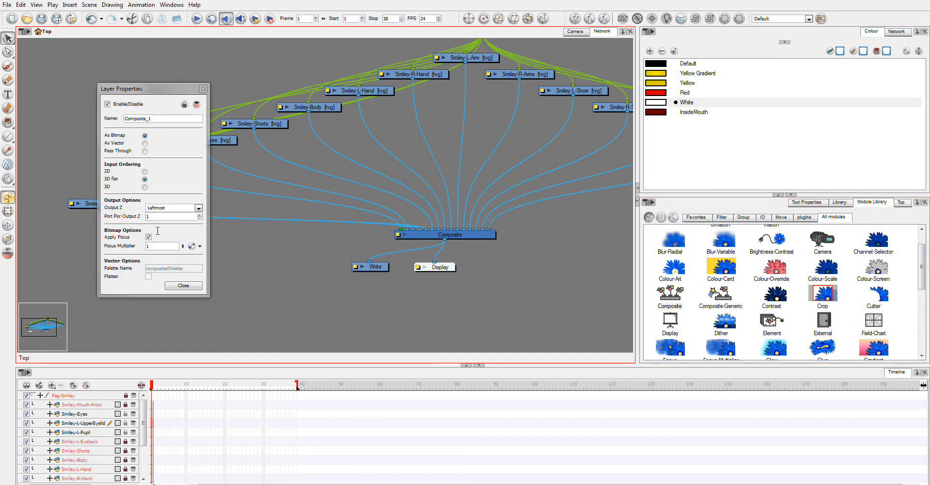
left_click_drag(151, 119, 145, 118)
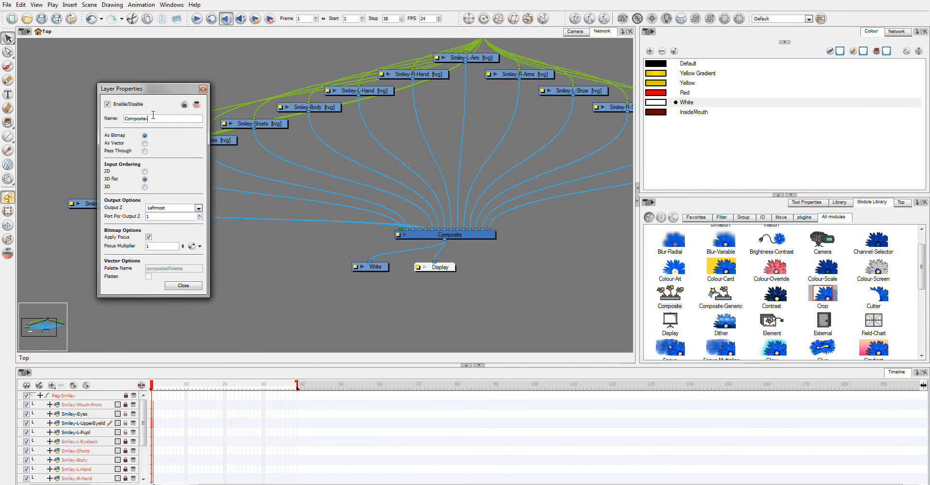
key("Return")
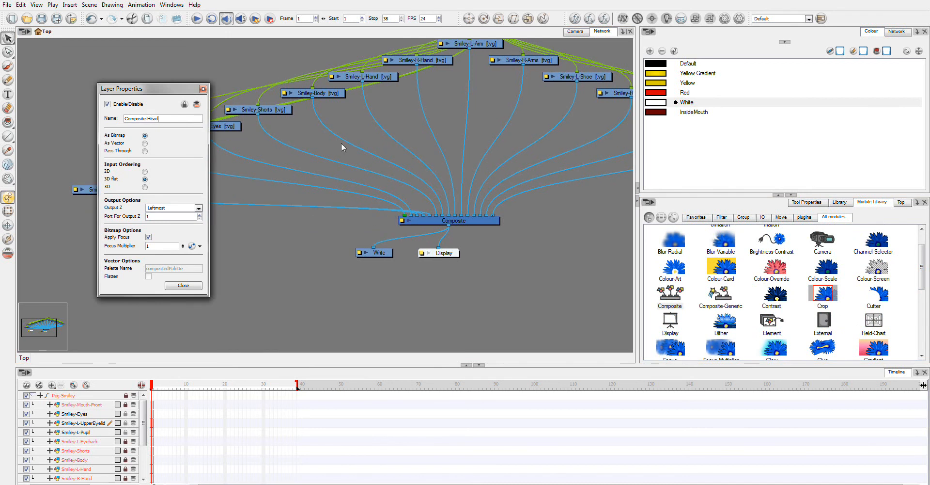
left_click(203, 89)
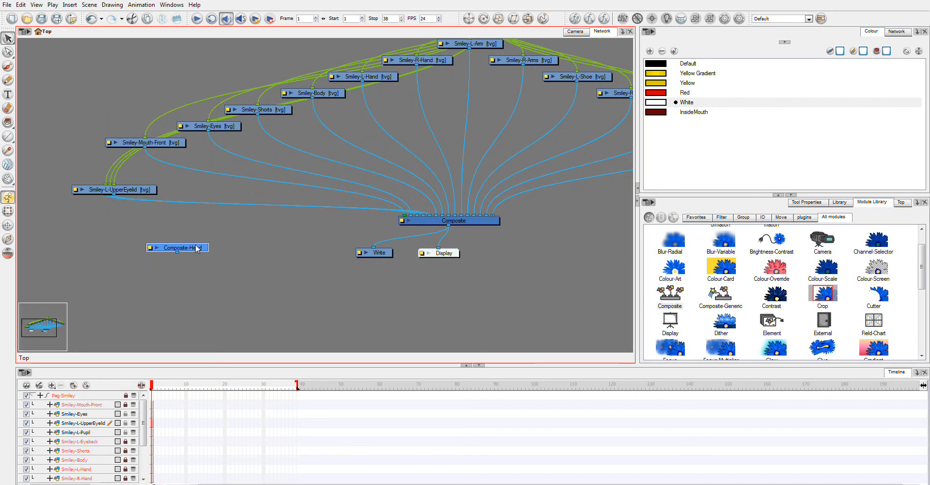
- Rearrange the Composite-Head, mouth, pupil, eyeback and upper eyelid nodes in the network
left_click_drag(196, 248, 263, 222)
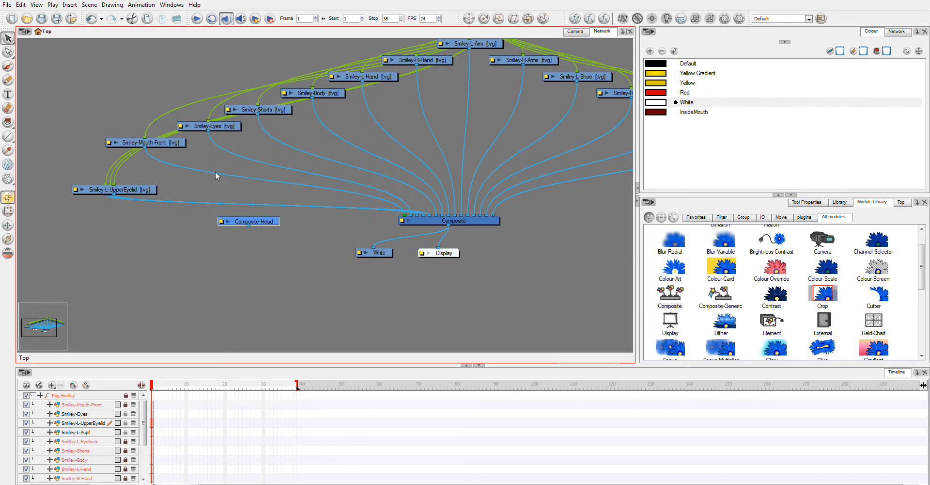
left_click_drag(158, 145, 219, 167)
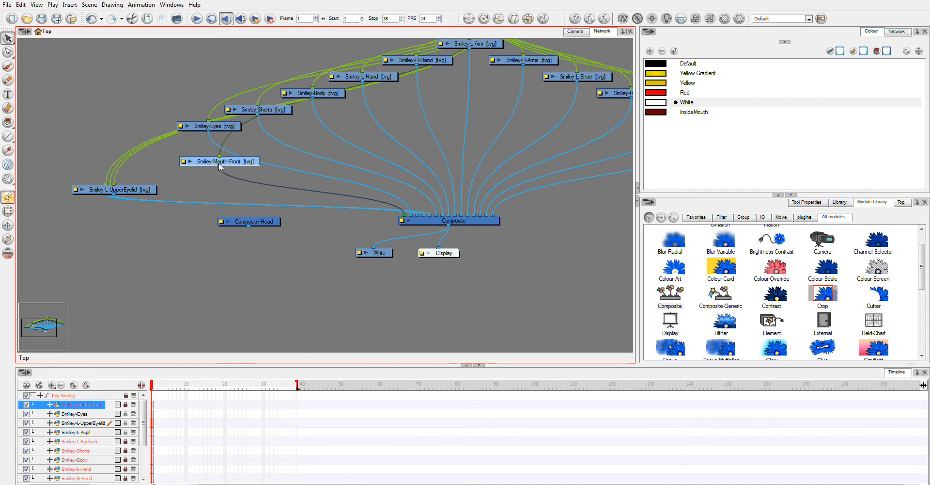
left_click_drag(124, 193, 159, 164)
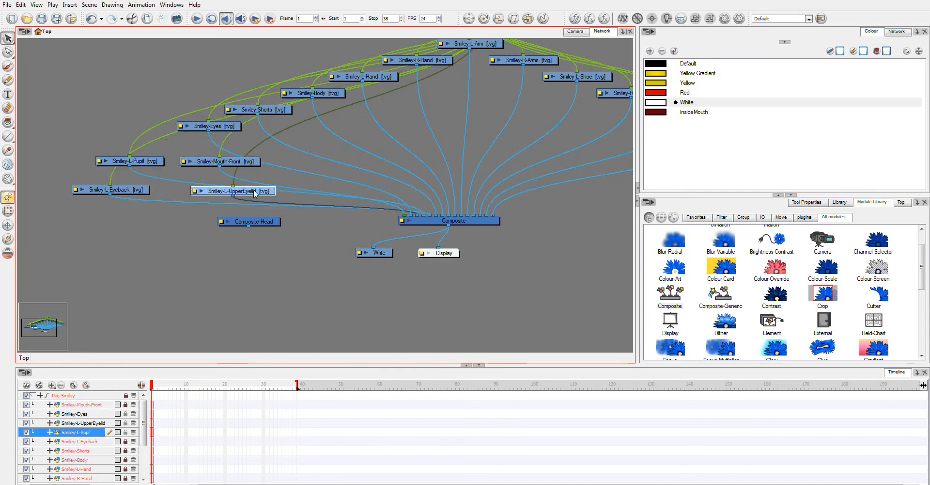
left_click_drag(255, 191, 183, 208)
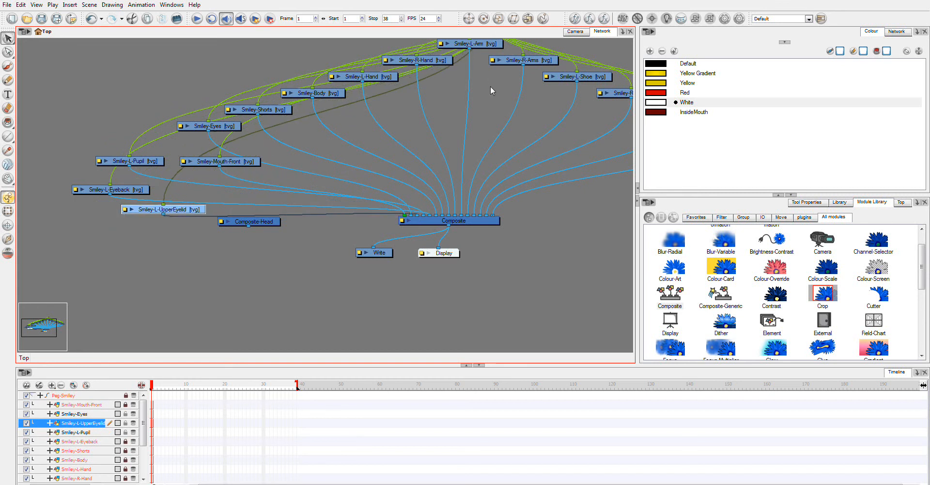
left_click_drag(498, 98, 532, 146)
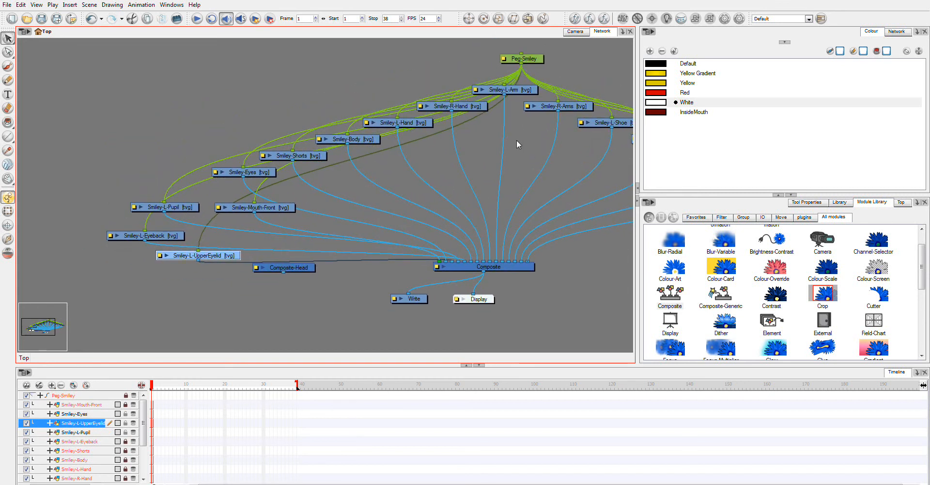
- Move the Smiley-Body and Smiley-Shorts layers to the top of the timeline layer list
left_click(582, 32)
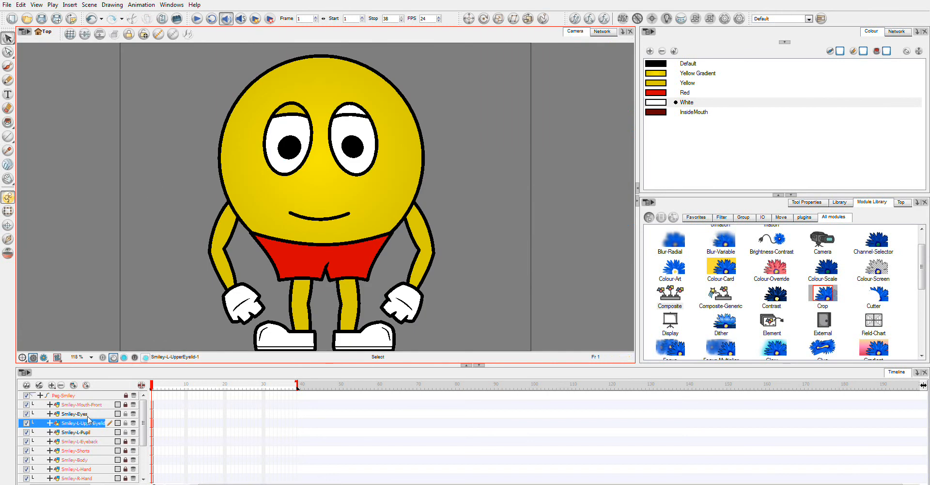
left_click_drag(83, 463, 81, 405)
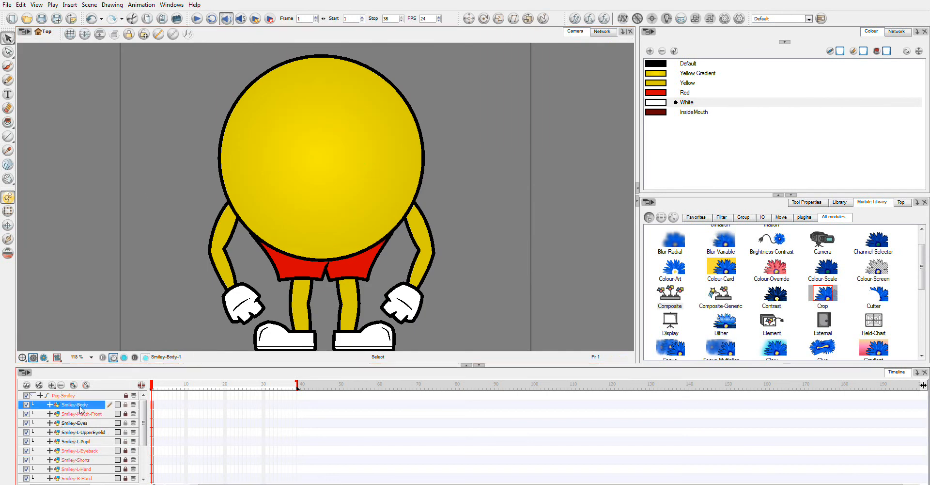
left_click_drag(81, 461, 81, 405)
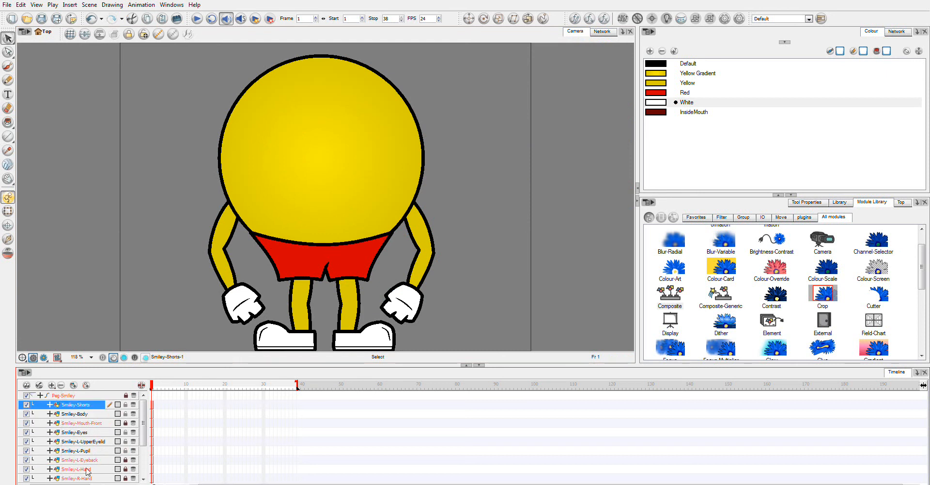
- Parent the mouth, eyes, upper eyelid, pupil and eyeback layers under the Smiley-Body layer
left_click(82, 421)
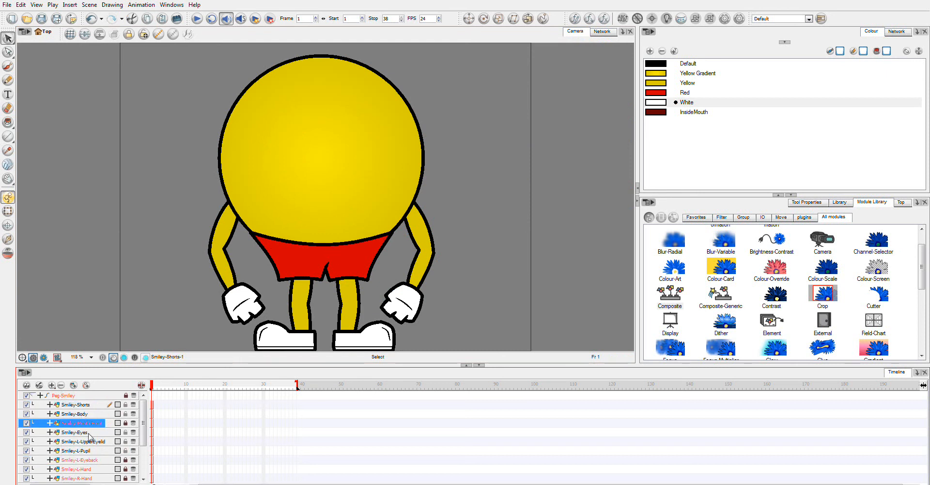
left_click(88, 415)
left_click(86, 441, "shift")
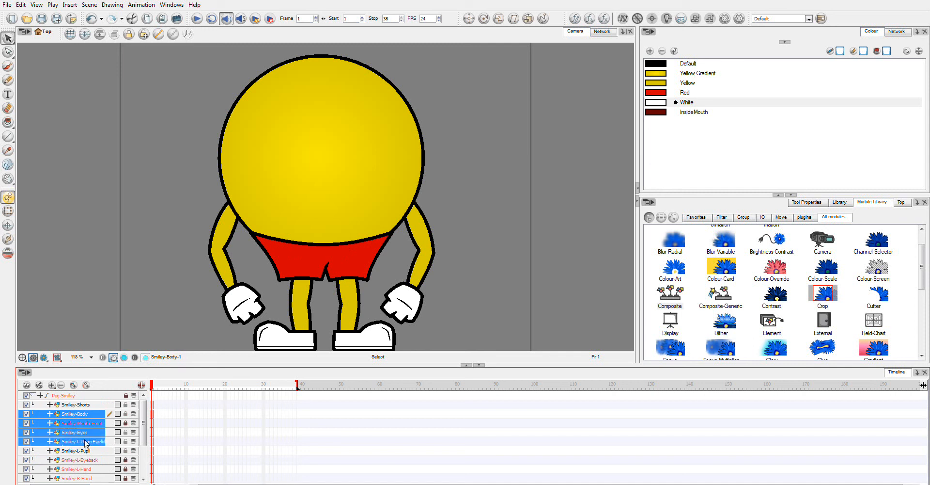
left_click(90, 452, "shift")
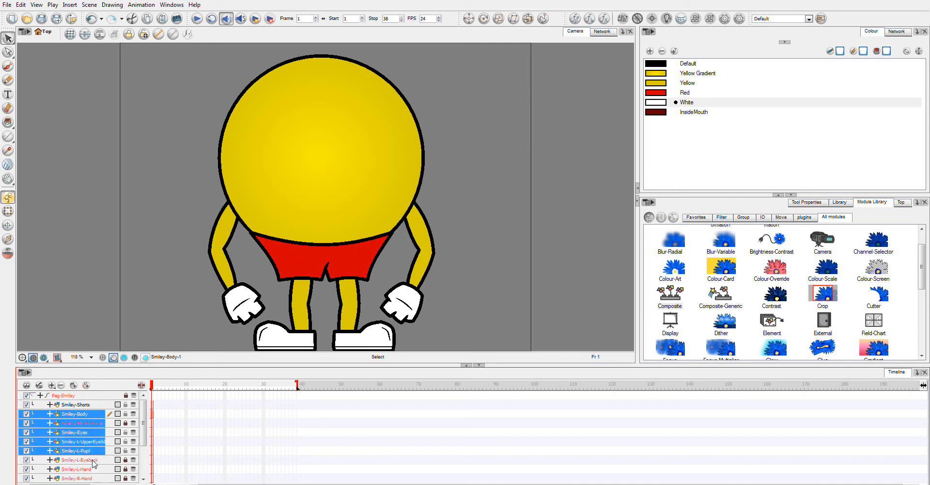
left_click(94, 460, "shift")
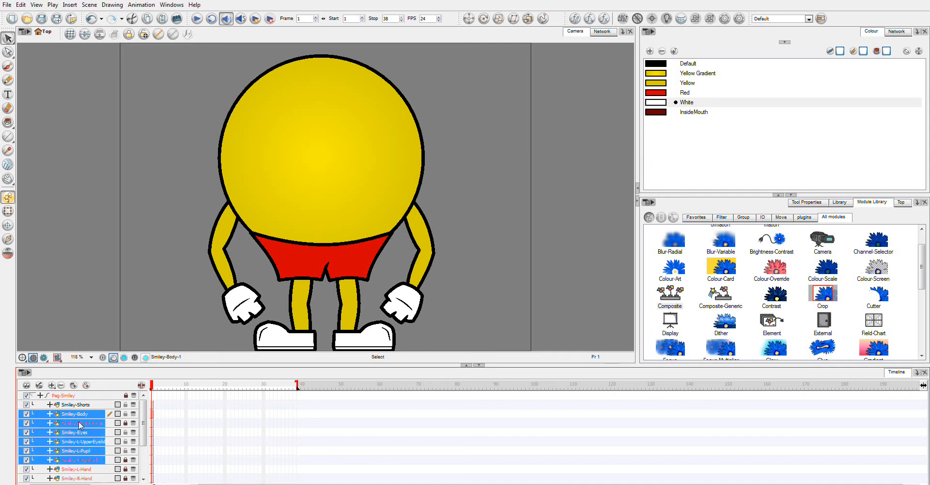
double_click(82, 424)
double_click(71, 431)
left_click(109, 420)
left_click(105, 411)
left_click(103, 424)
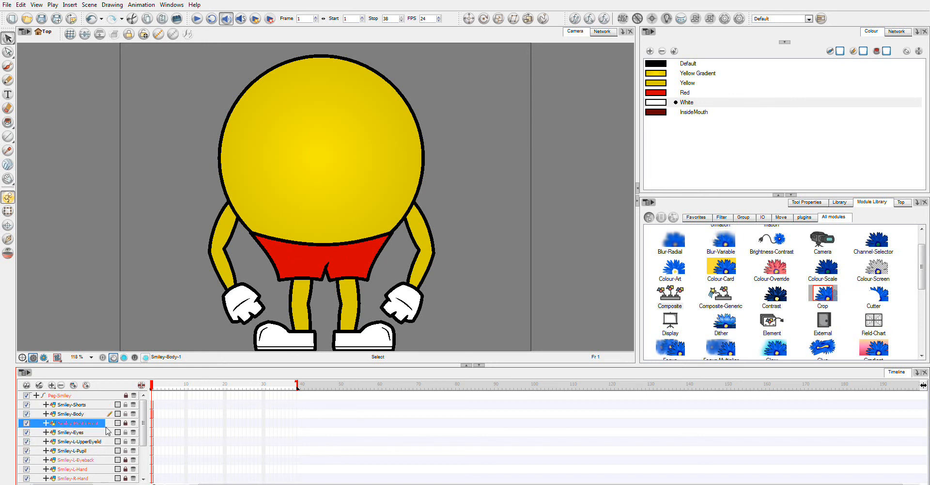
left_click_drag(87, 438, 96, 465)
left_click_drag(56, 421, 76, 415)
- Rename the Smiley-Body layer Smiley-Head in its layer properties
double_click(80, 414)
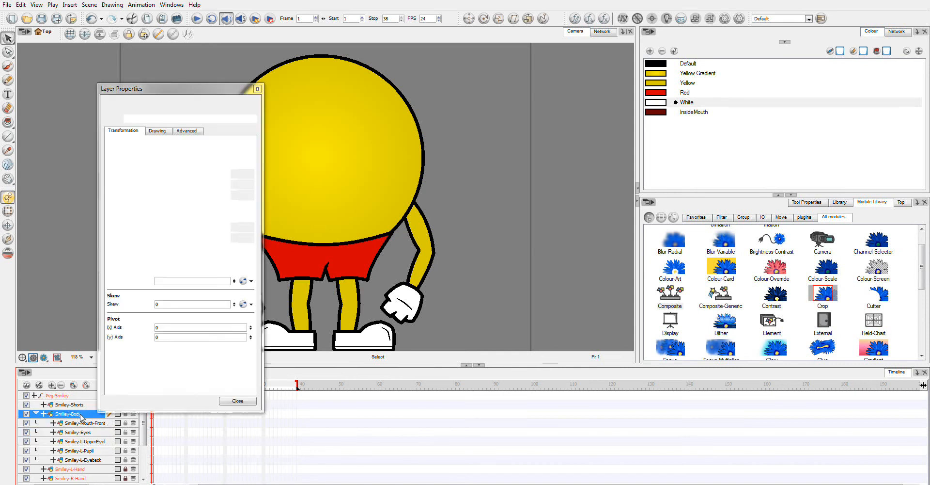
left_click_drag(151, 118, 140, 118)
type("He")
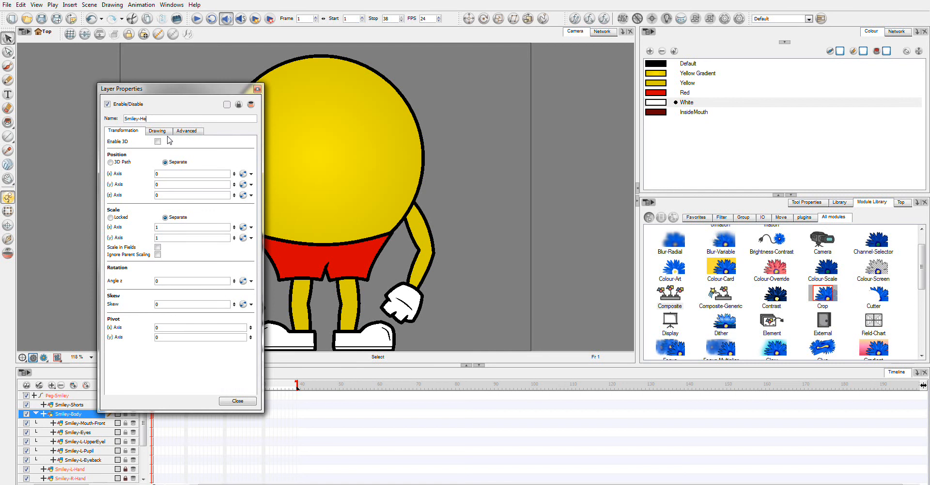
type("ad")
left_click(236, 400)
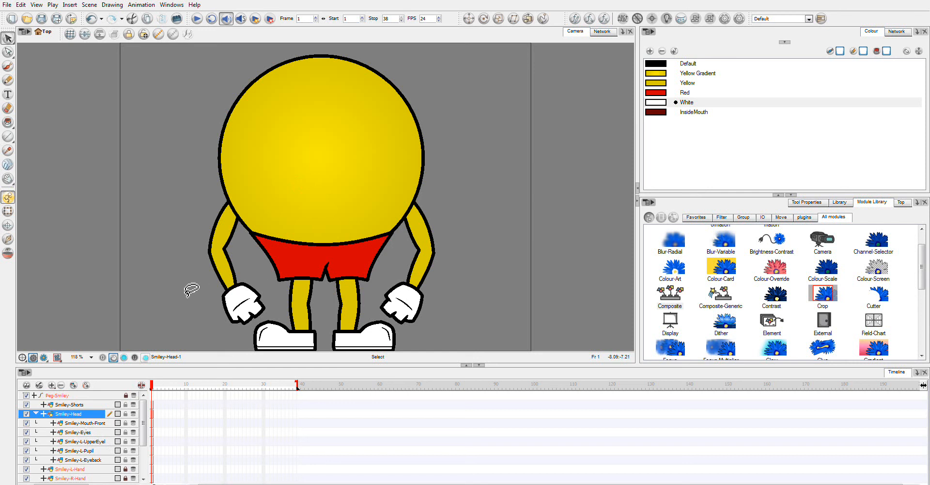
left_click(833, 484)
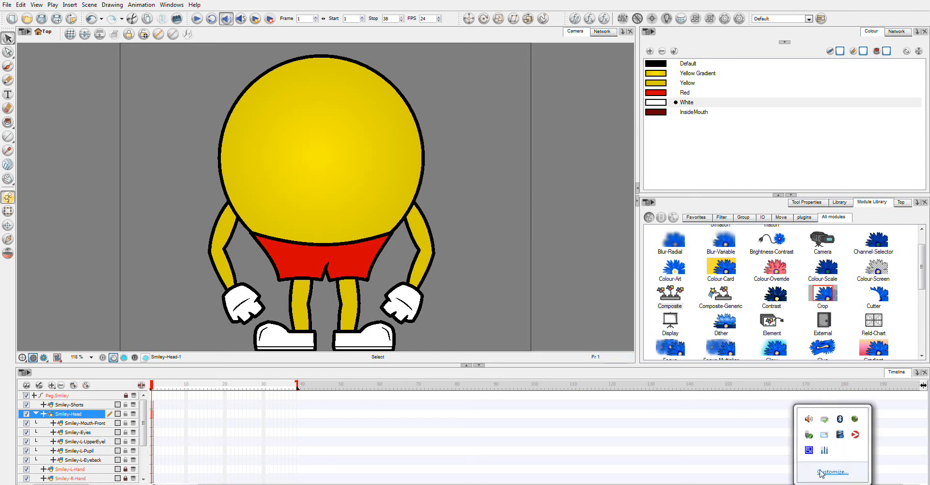